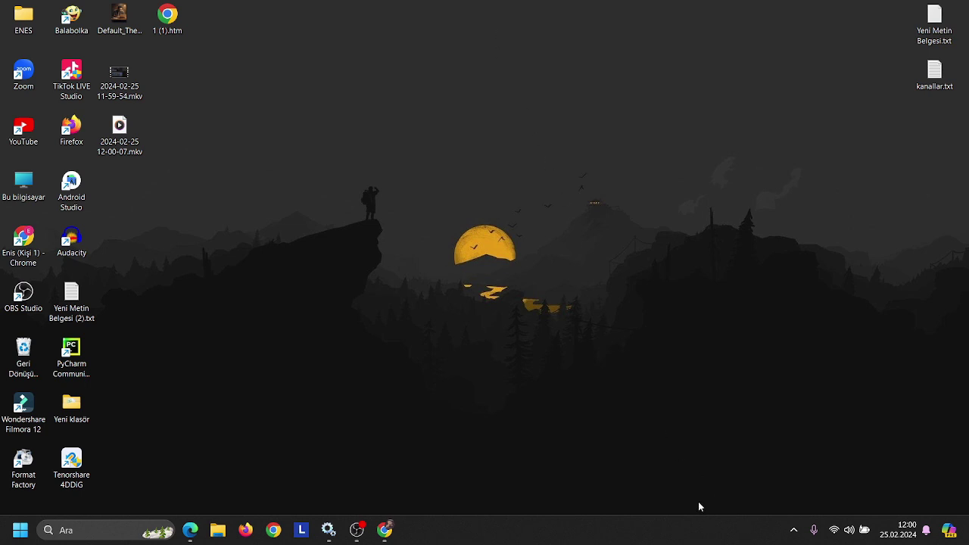
Open the Bluetooth ve diğer cihaz ayarları page through Windows search and switch Bluetooth off and back on.
click(793, 529)
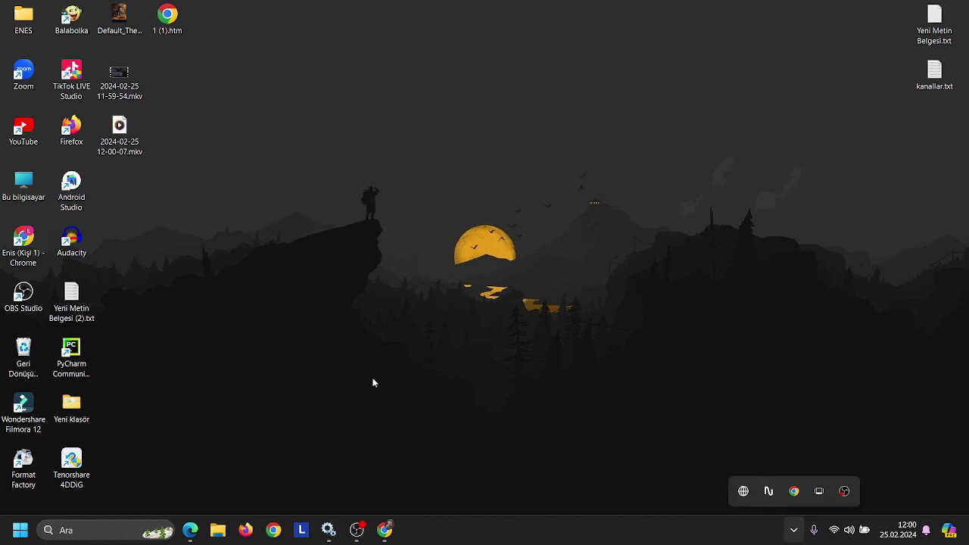
click(102, 532)
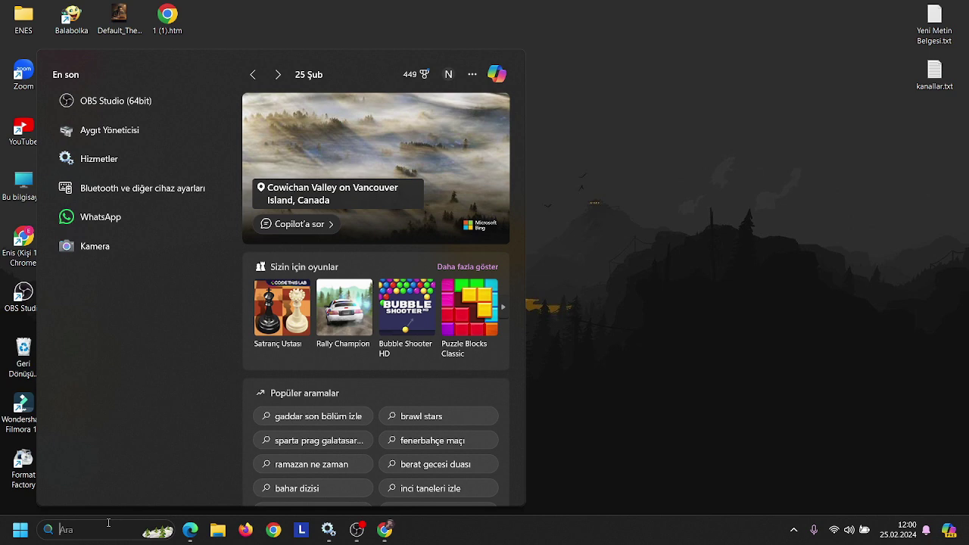
text(bluetooth ve diğer cihaz ay)
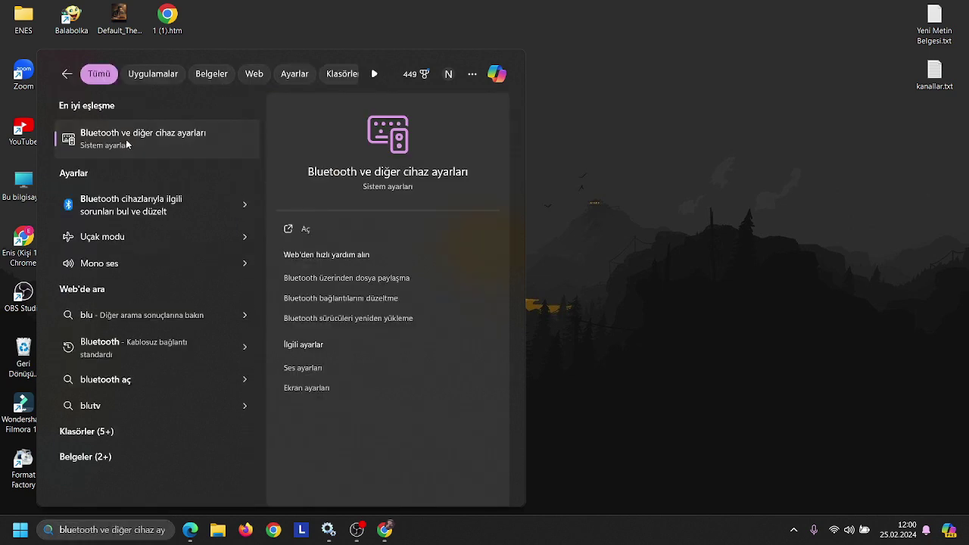
click(127, 144)
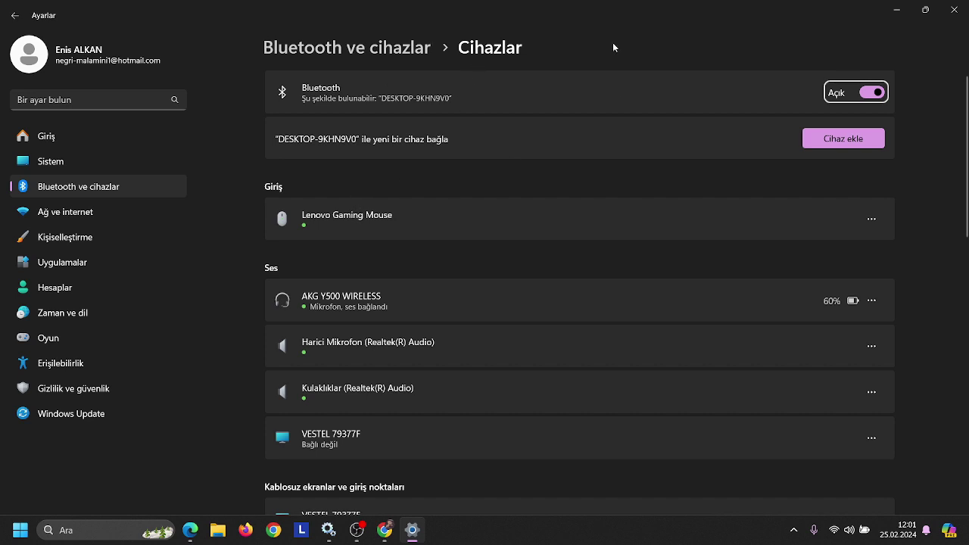
click(875, 98)
click(840, 95)
Open Aygıt Yöneticisi through Windows search and expand its Bluetooth category.
click(76, 527)
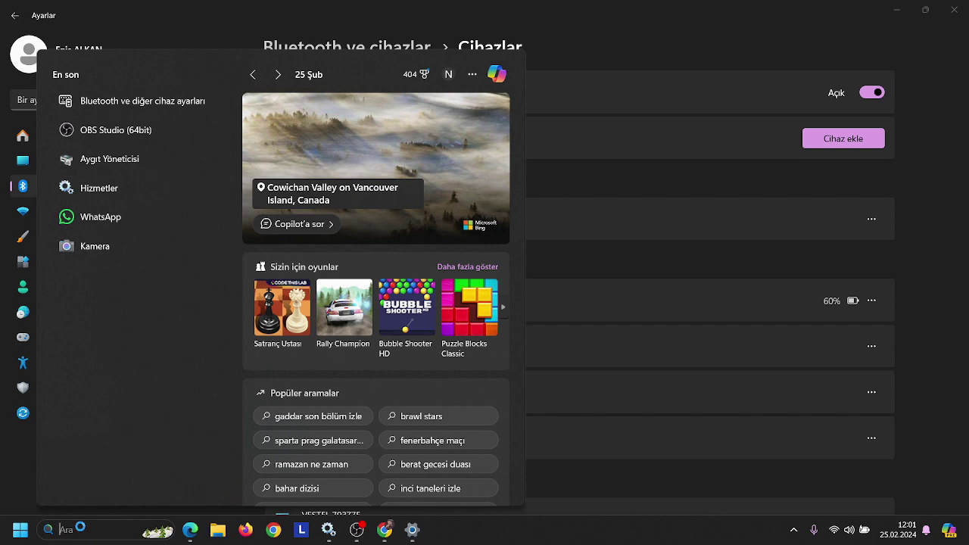
text(aygıt yöneticisi)
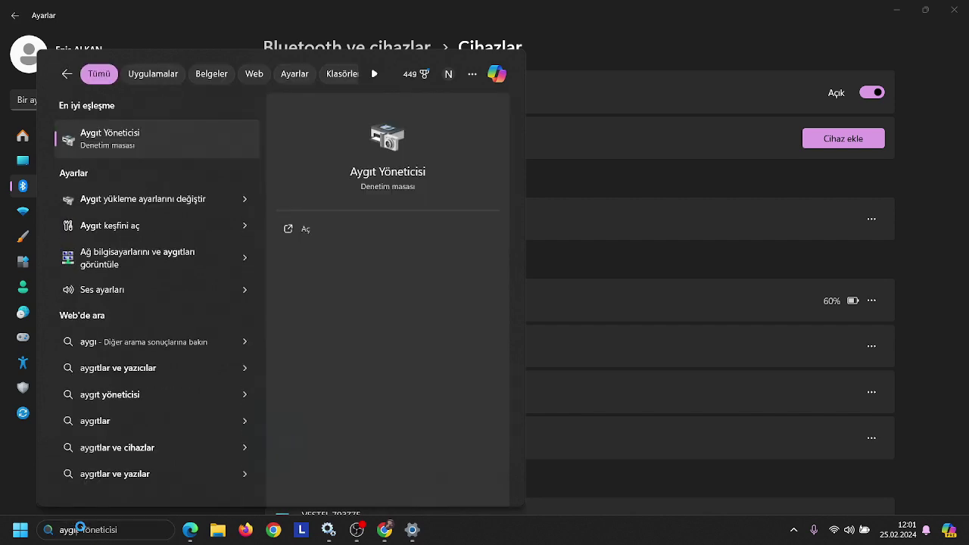
click(159, 141)
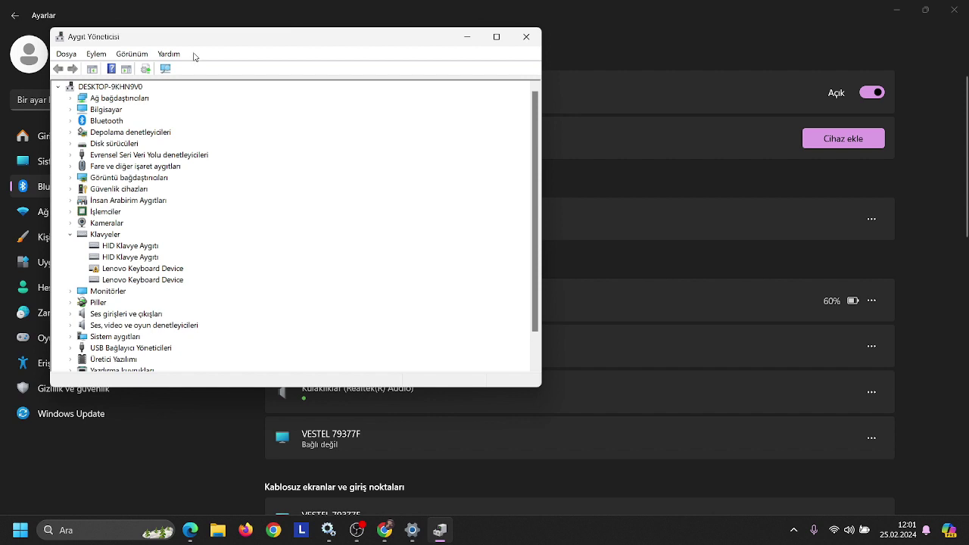
drag(192, 42, 428, 60)
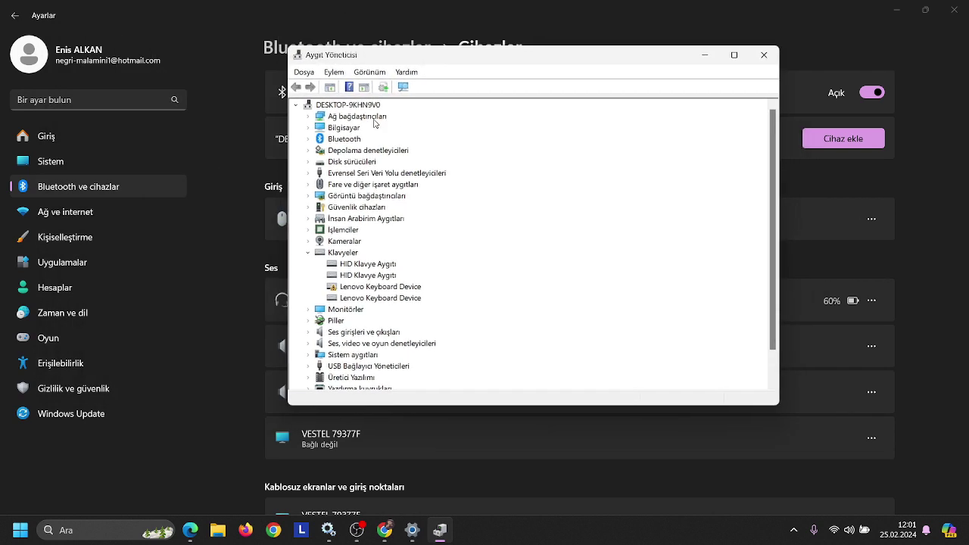
click(308, 138)
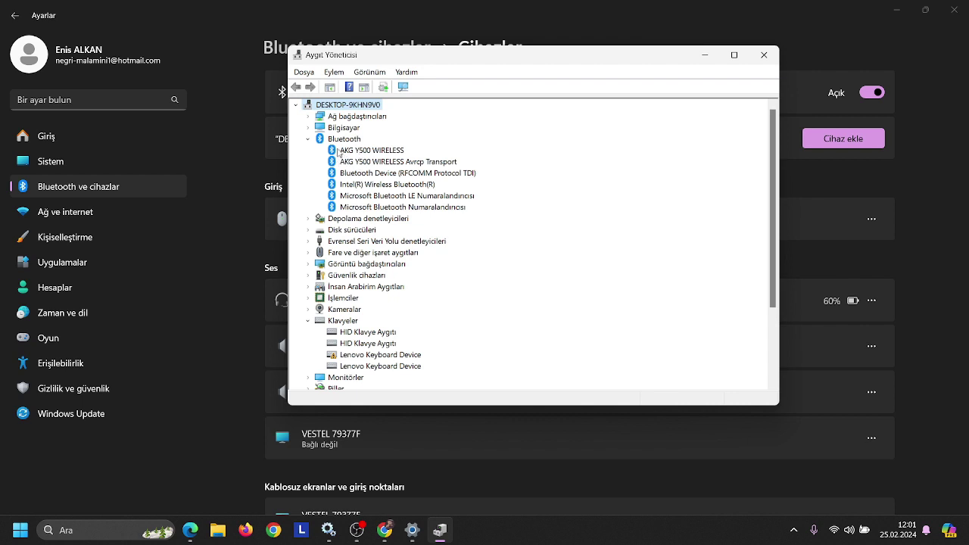
View the properties of the Bluetooth category, then close them.
right_click(344, 143)
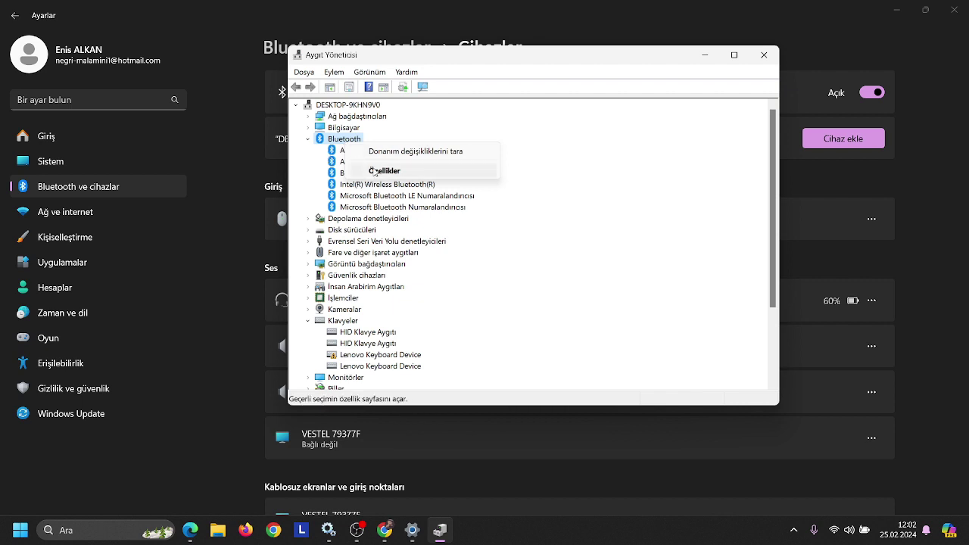
click(374, 172)
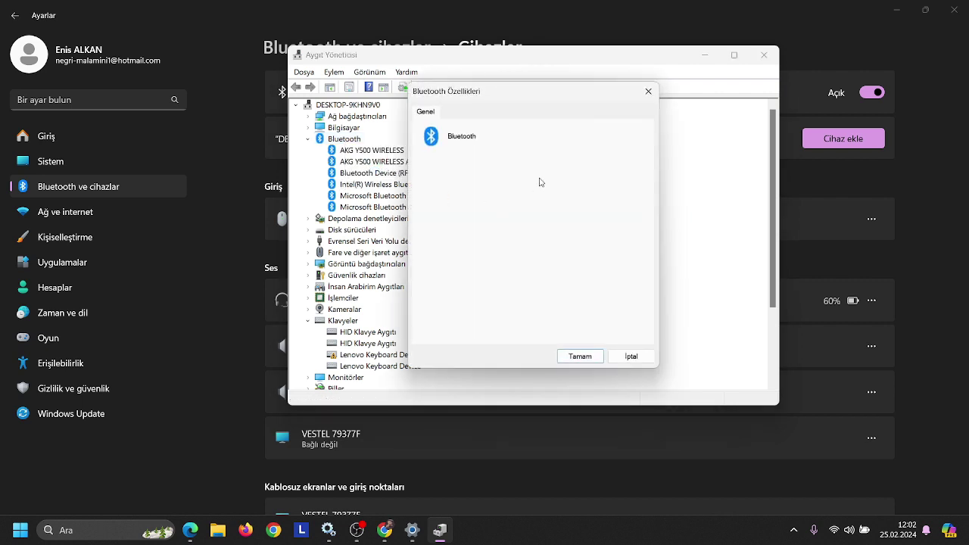
click(647, 91)
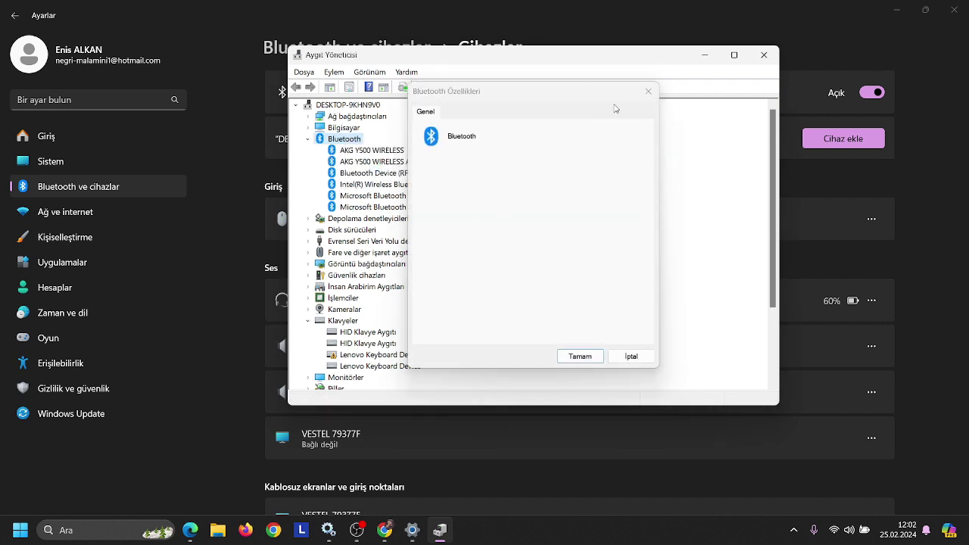
View the driver information and driver options in the properties of the AKG Y500 WIRELESS device, then close them.
right_click(369, 156)
click(405, 226)
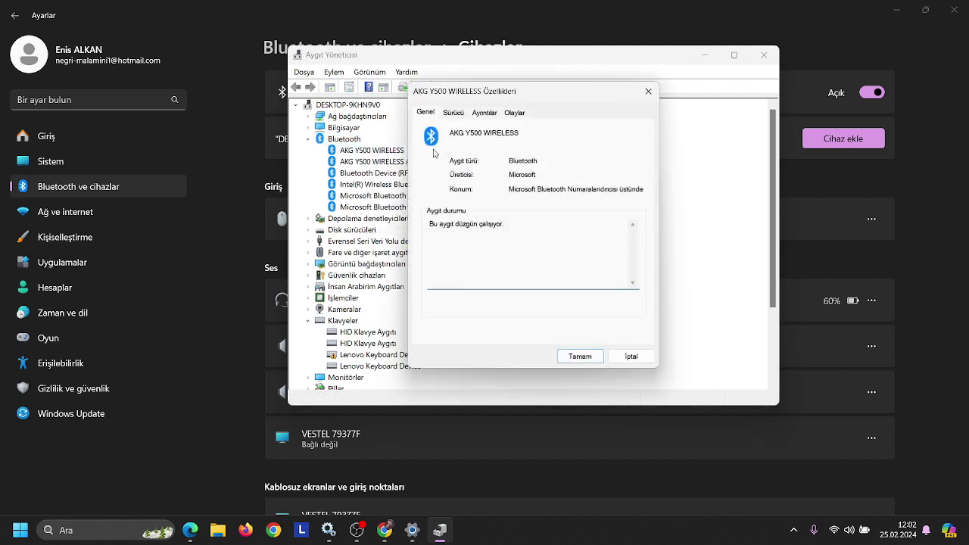
click(453, 113)
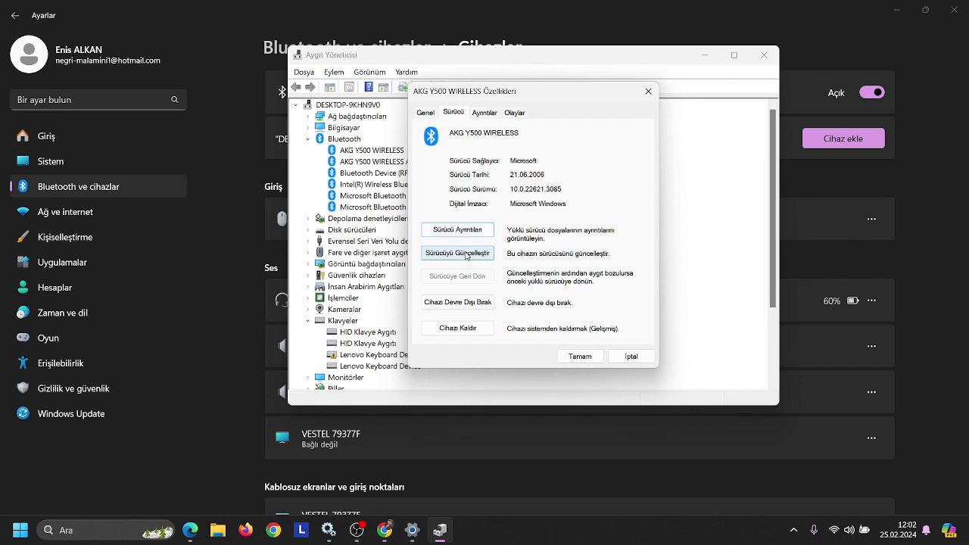
click(648, 91)
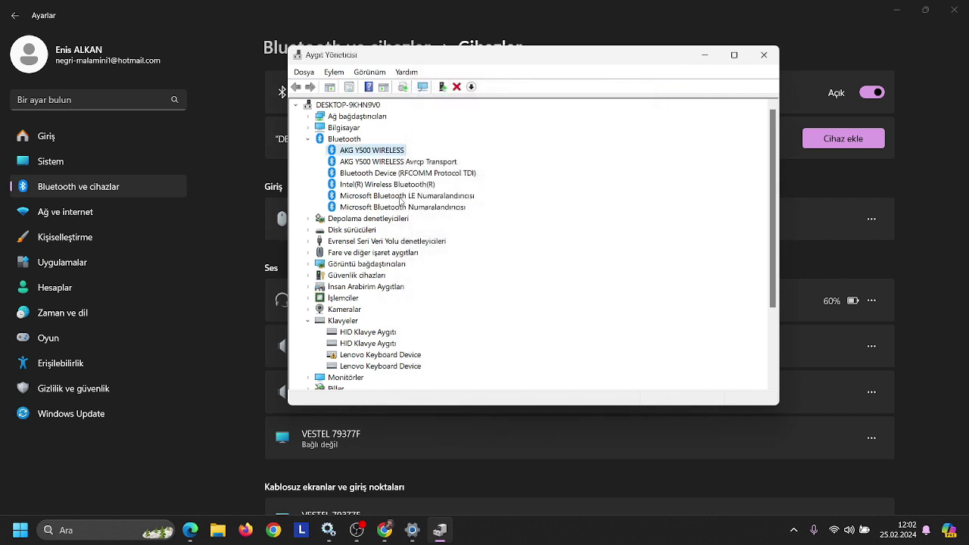
click(393, 187)
right_click(393, 190)
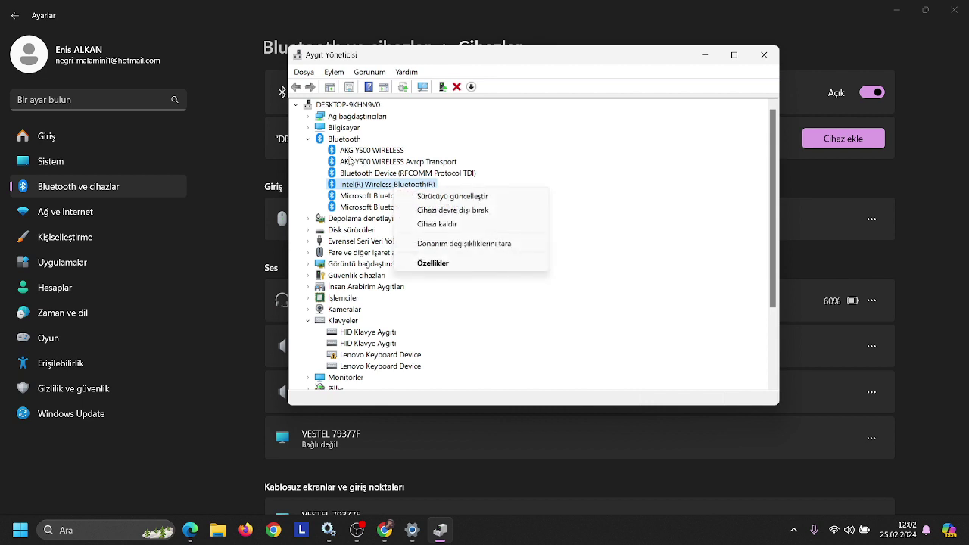
click(352, 162)
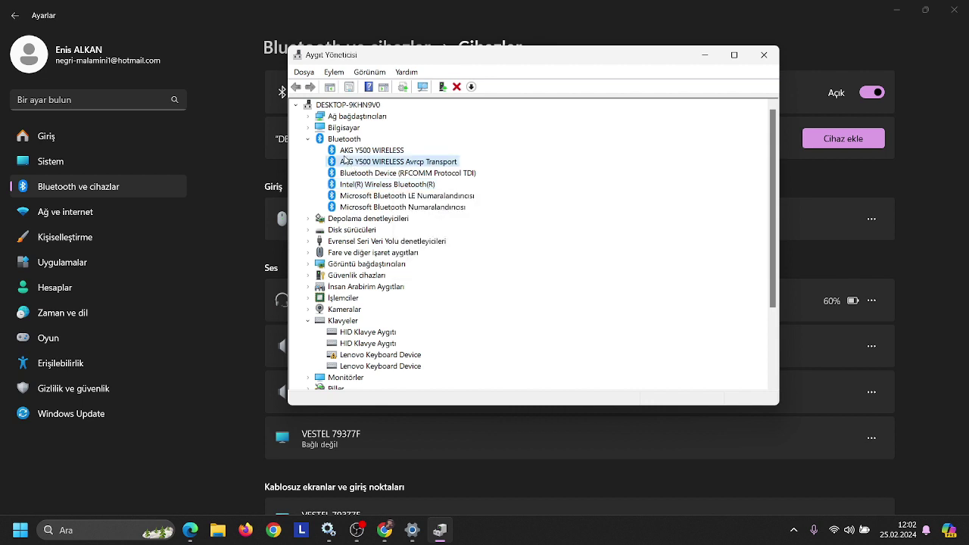
click(347, 153)
View the driver information in the properties of Bluetooth Device (RFCOMM Protocol TDI), then close them.
click(352, 173)
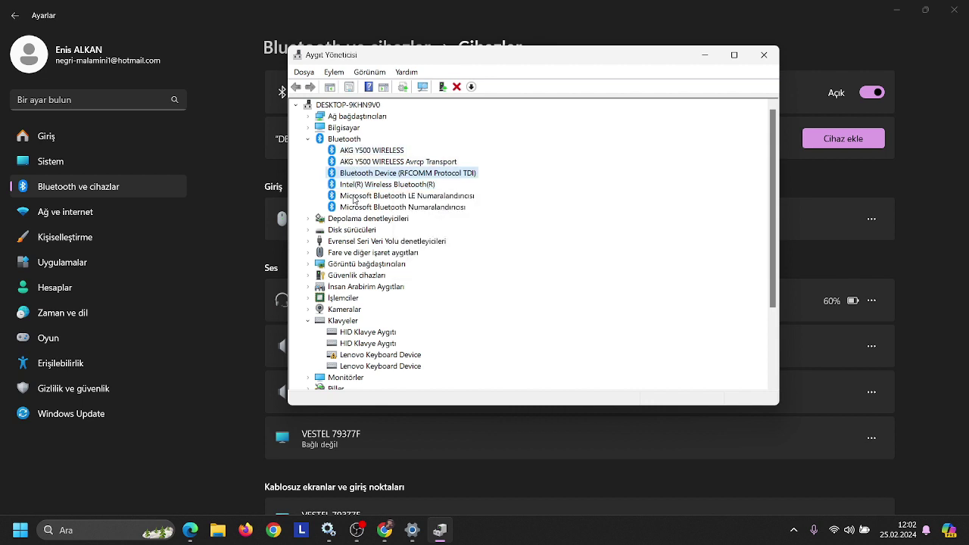
right_click(358, 174)
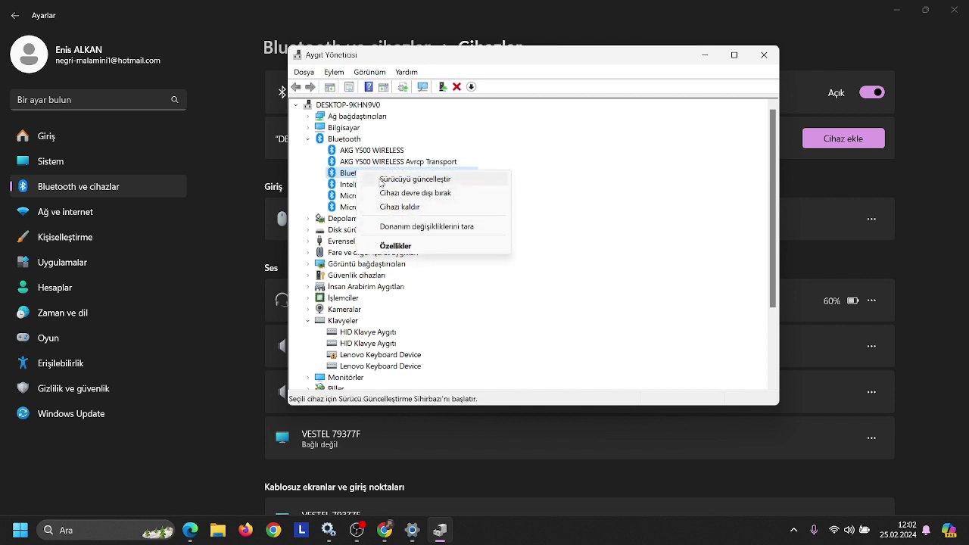
click(395, 246)
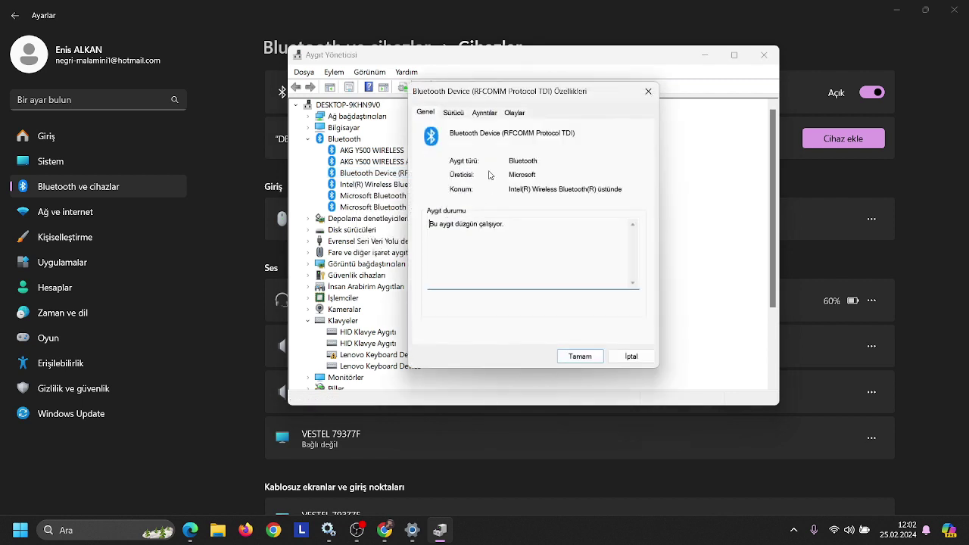
click(453, 112)
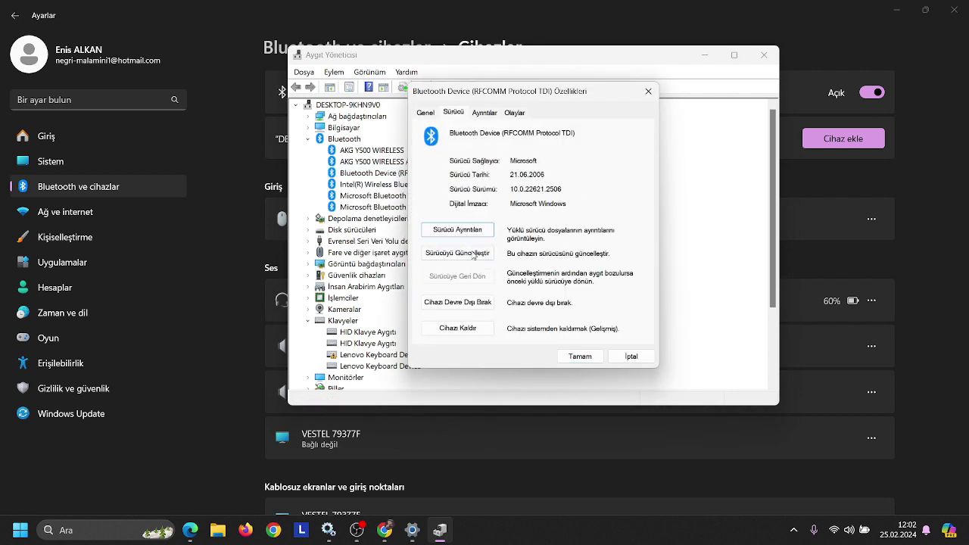
click(575, 357)
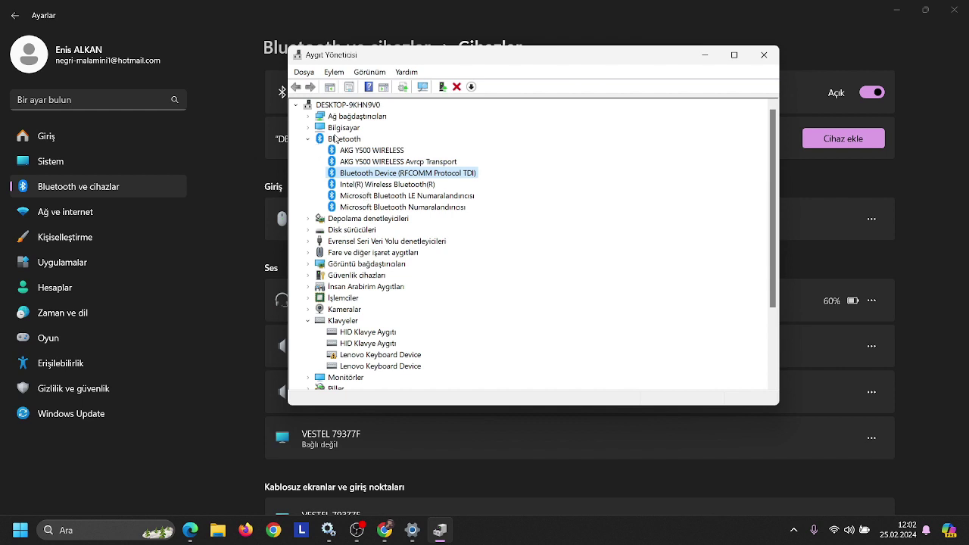
Start uninstalling the AKG Y500 WIRELESS device and cancel the removal.
click(337, 142)
right_click(336, 143)
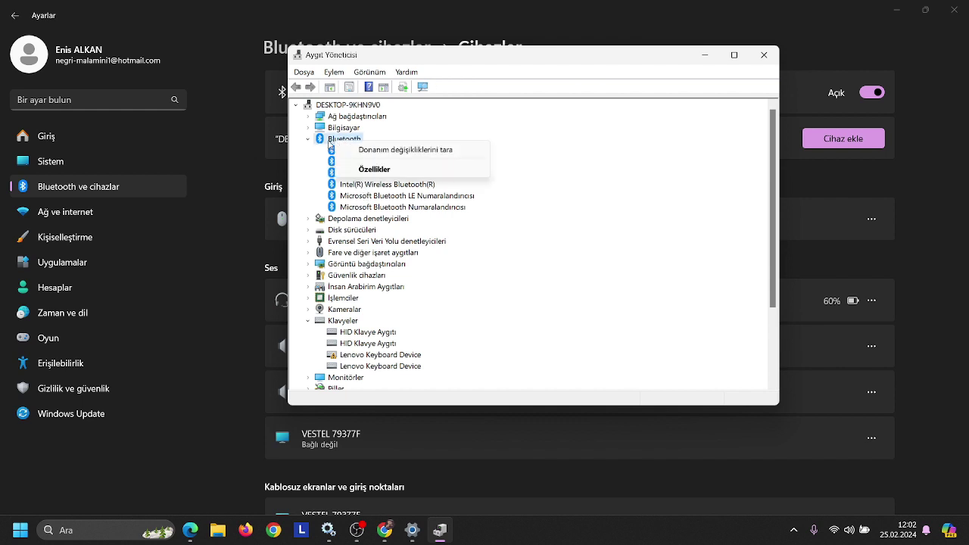
click(317, 159)
click(353, 154)
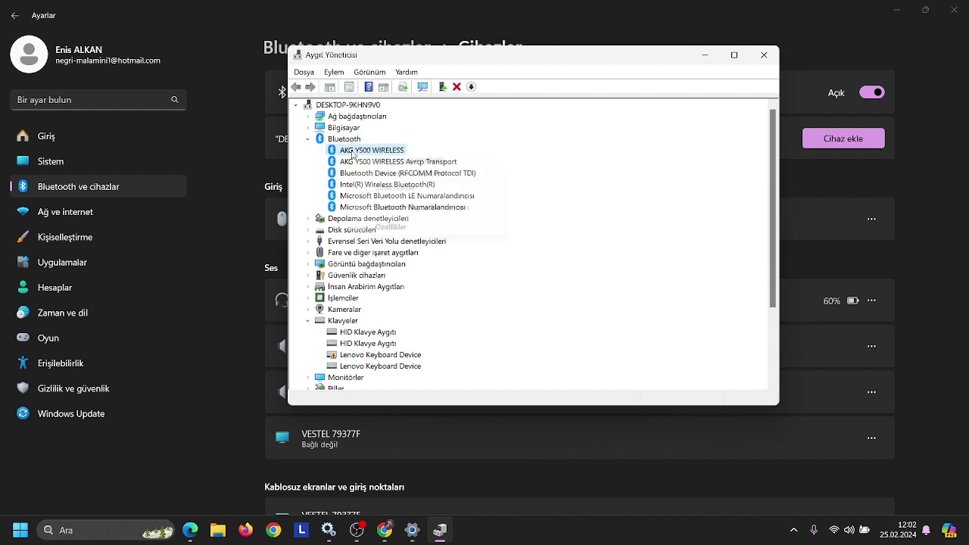
right_click(353, 154)
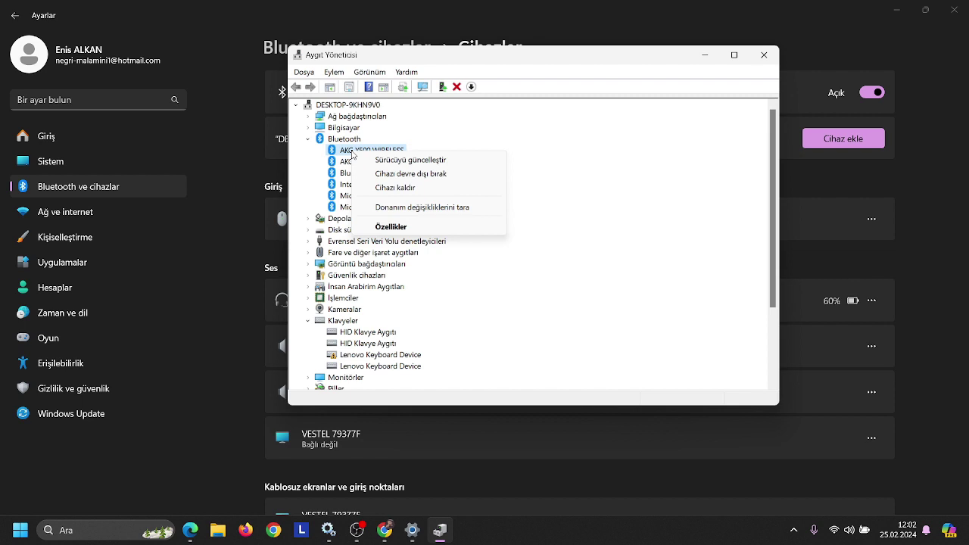
click(402, 190)
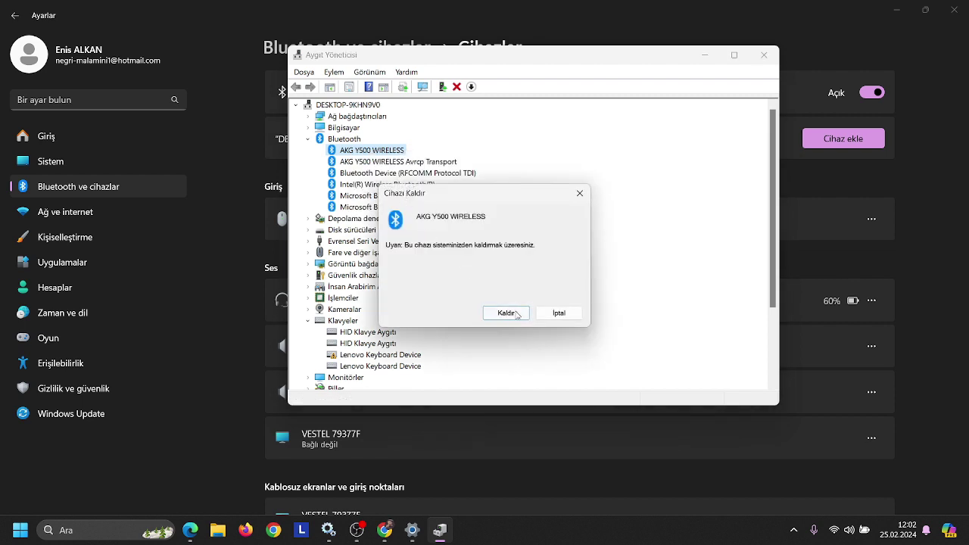
click(580, 193)
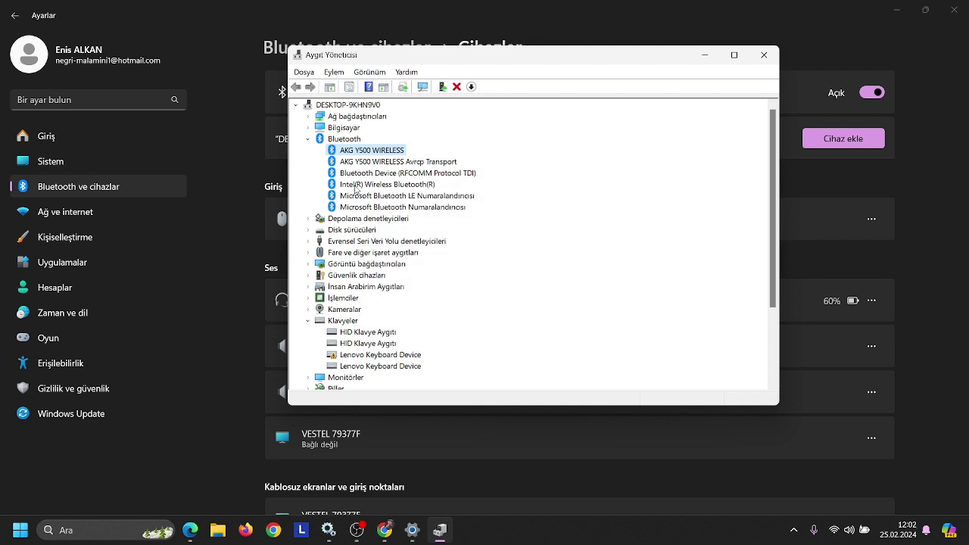
click(356, 188)
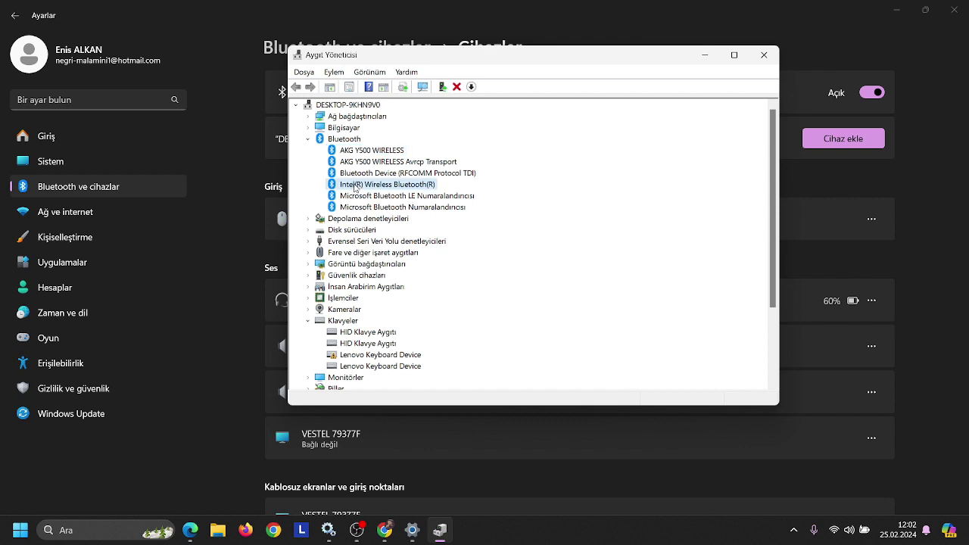
click(363, 197)
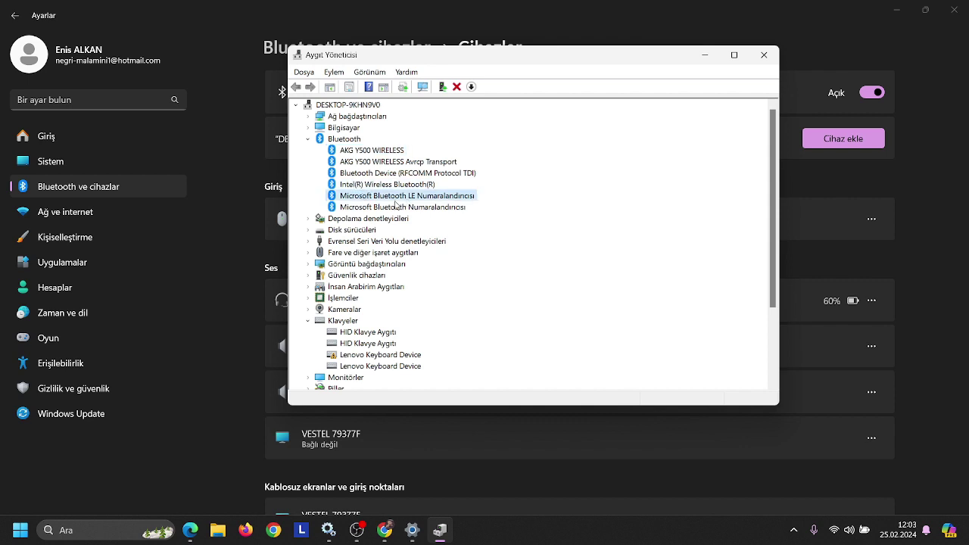
right_click(366, 175)
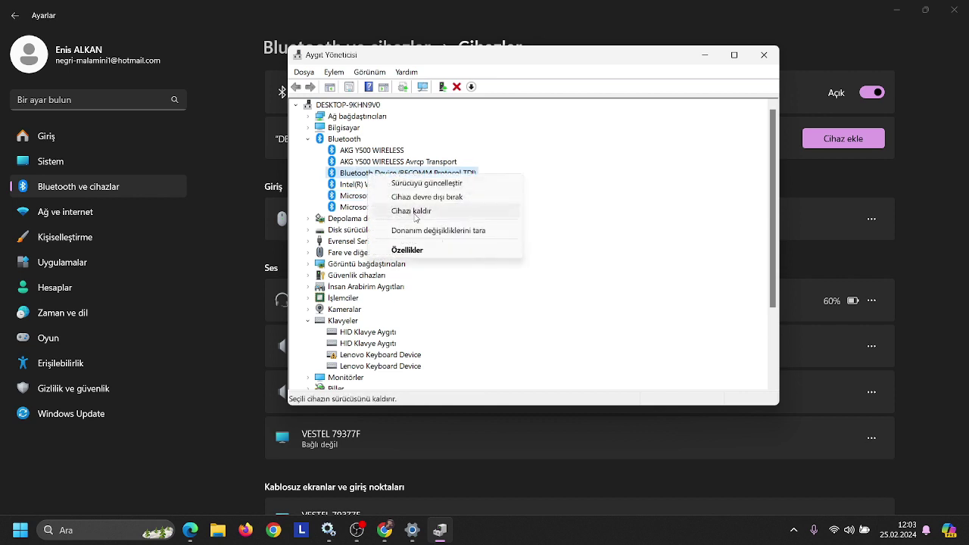
key(Escape)
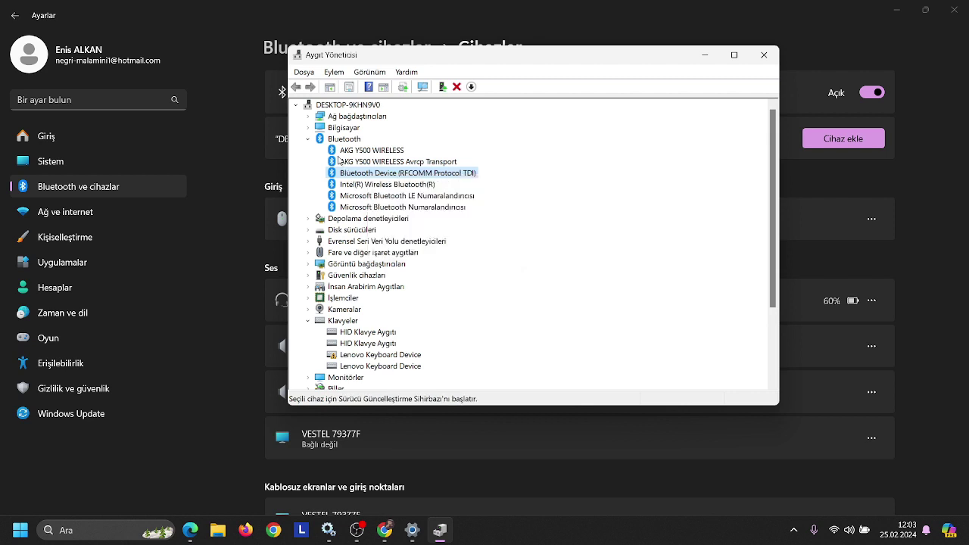
key(Up)
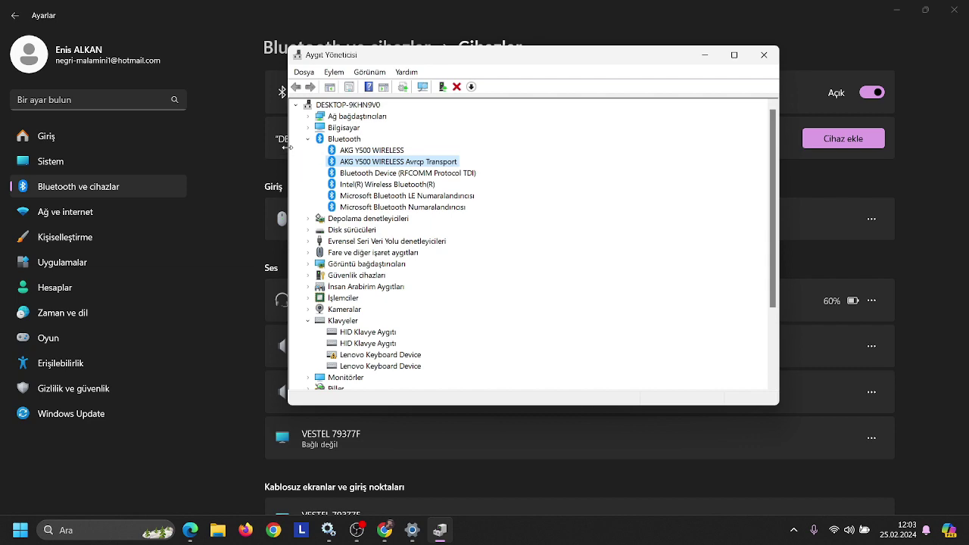
Close Device Manager, minimize Settings, and open the Hizmetler (Services) console maximized by searching for "hizmetler".
click(764, 54)
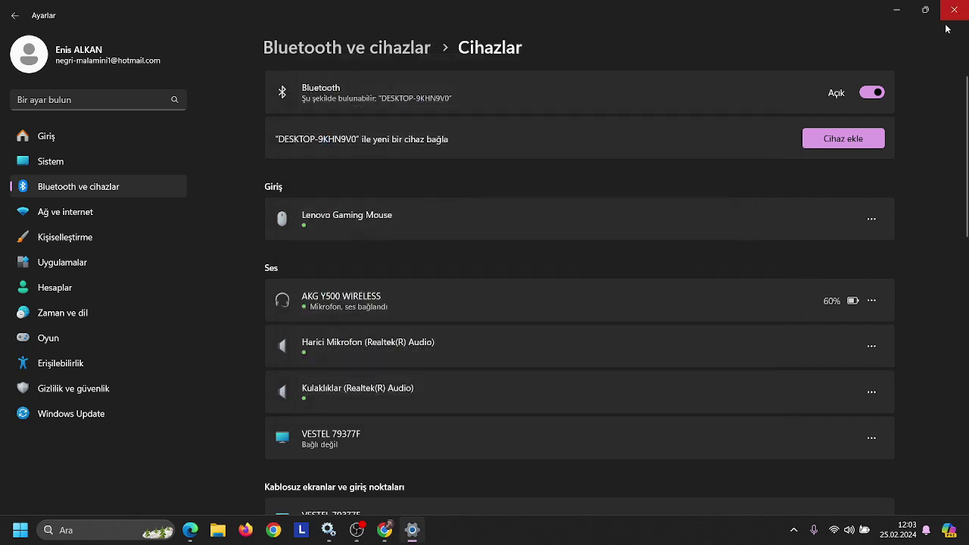
click(898, 12)
click(105, 530)
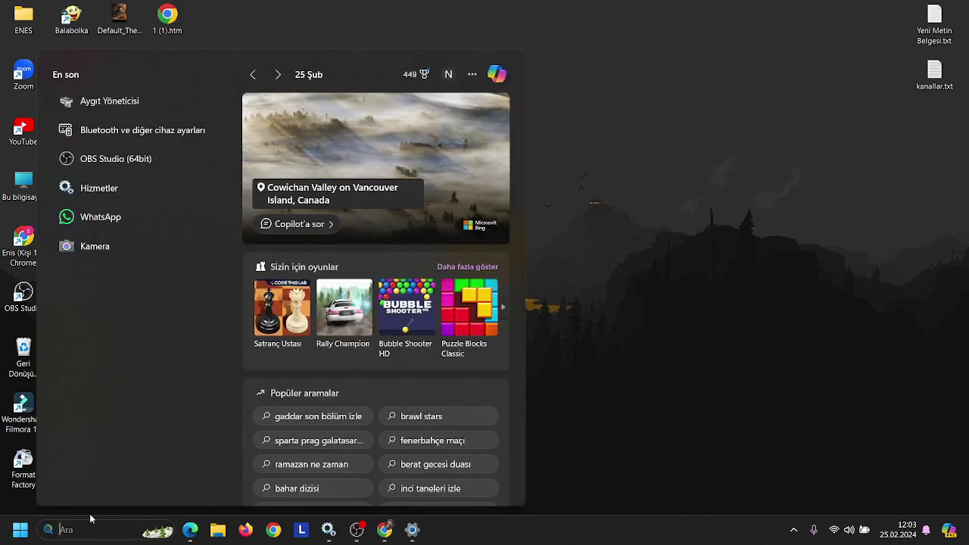
text(hizmetler)
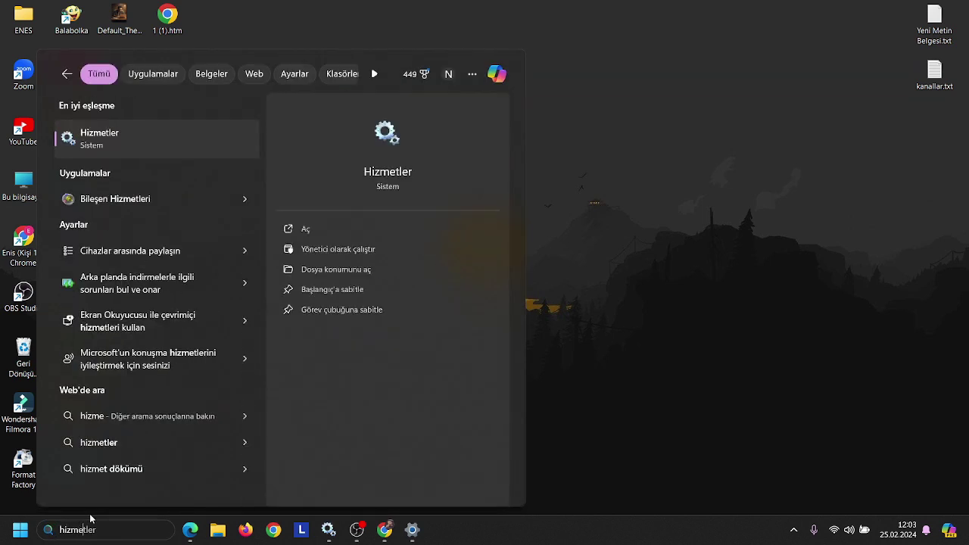
click(123, 130)
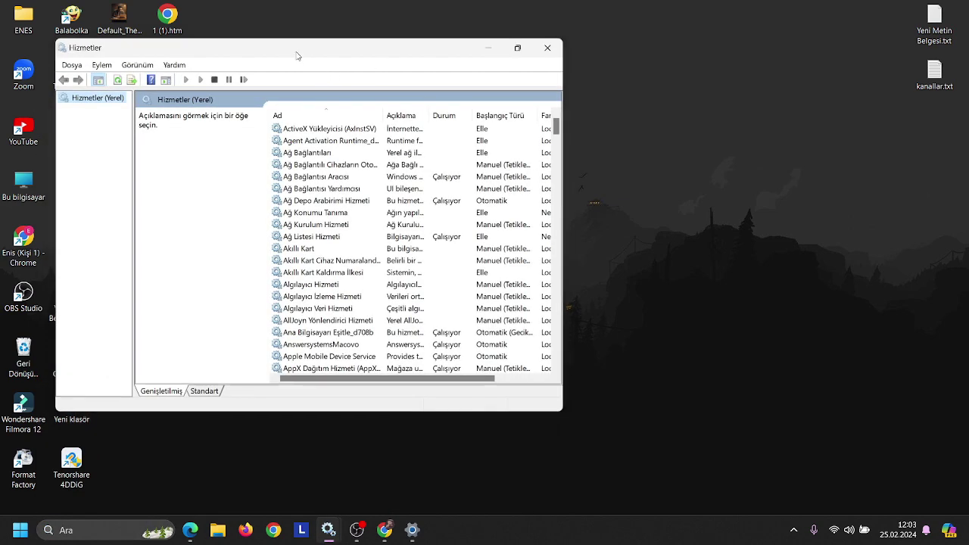
double_click(298, 53)
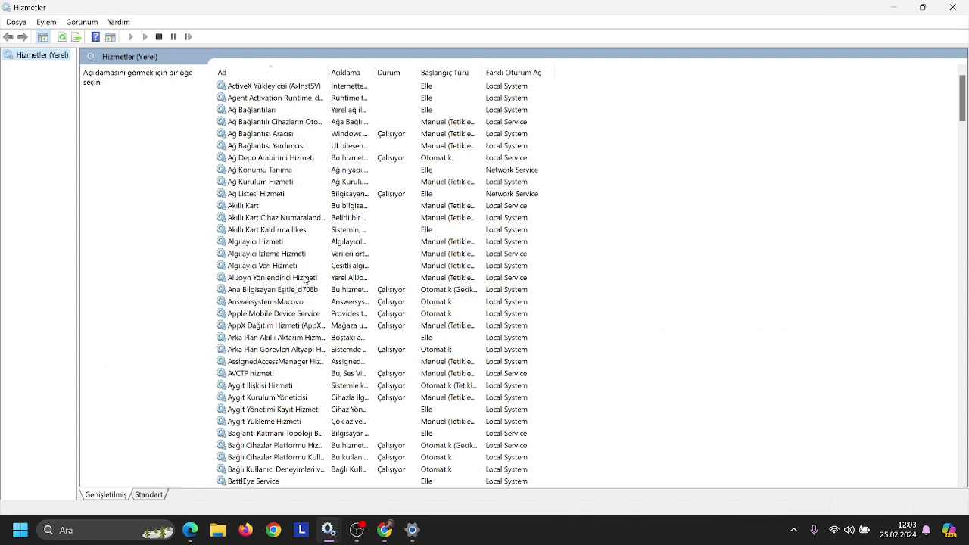
Find the three Bluetooth services in the list and view the description of each one.
drag(959, 110, 934, 145)
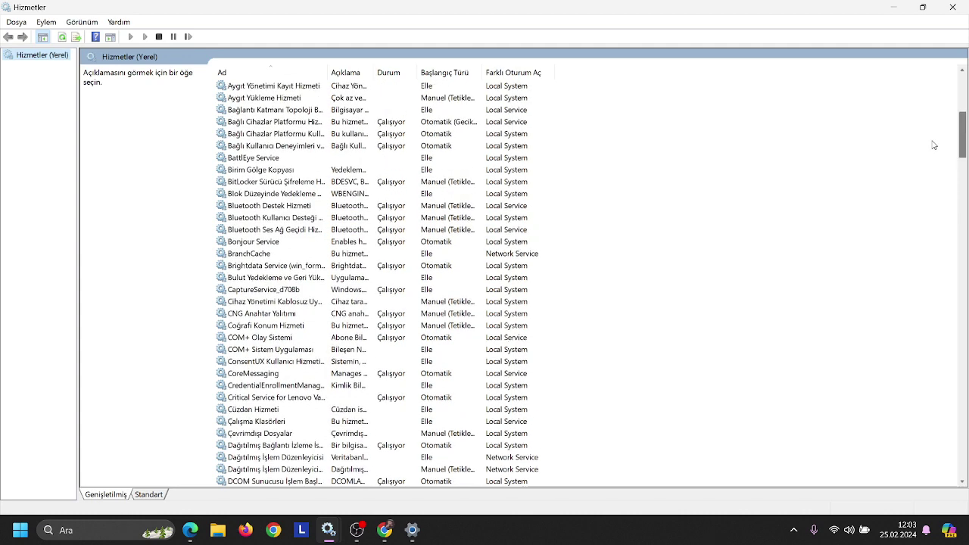
click(255, 206)
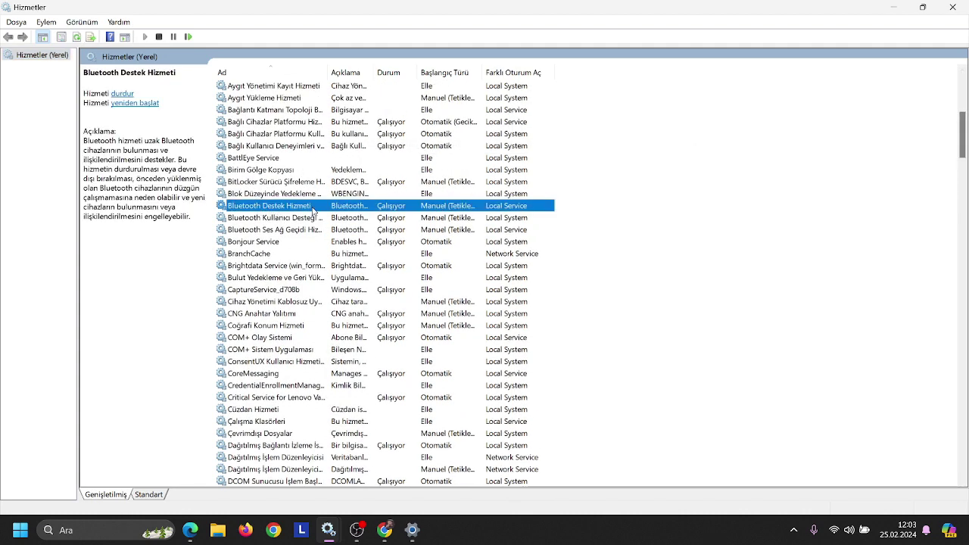
click(284, 220)
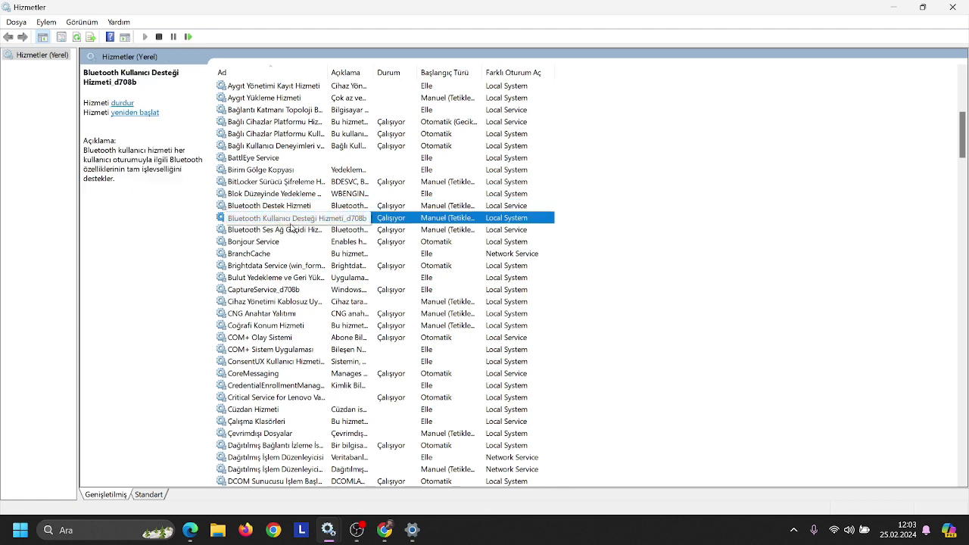
click(265, 230)
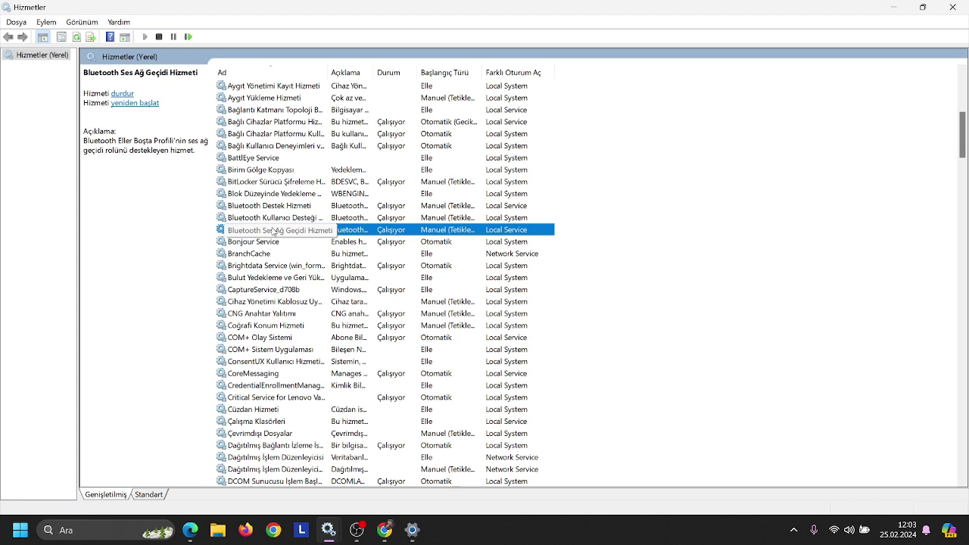
click(248, 206)
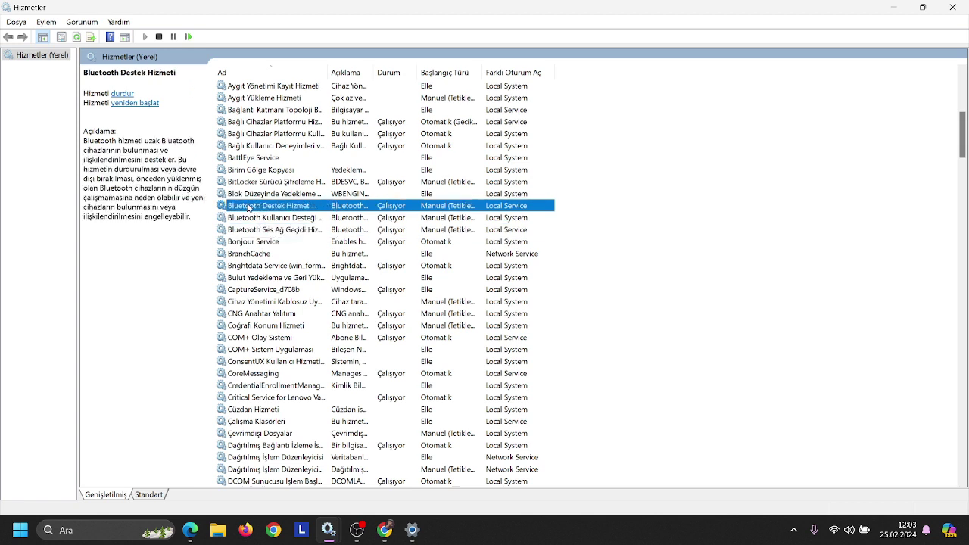
View the available commands for Bluetooth Destek Hizmeti, Bluetooth Kullanıcı Desteği Hizmeti and Bluetooth Ses Ağ Geçidi Hizmeti without running any.
right_click(246, 209)
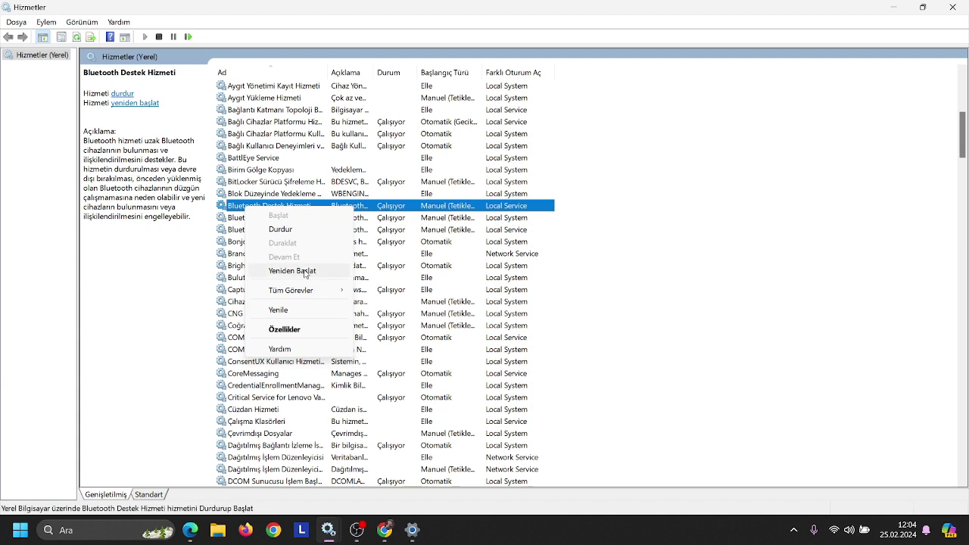
click(227, 219)
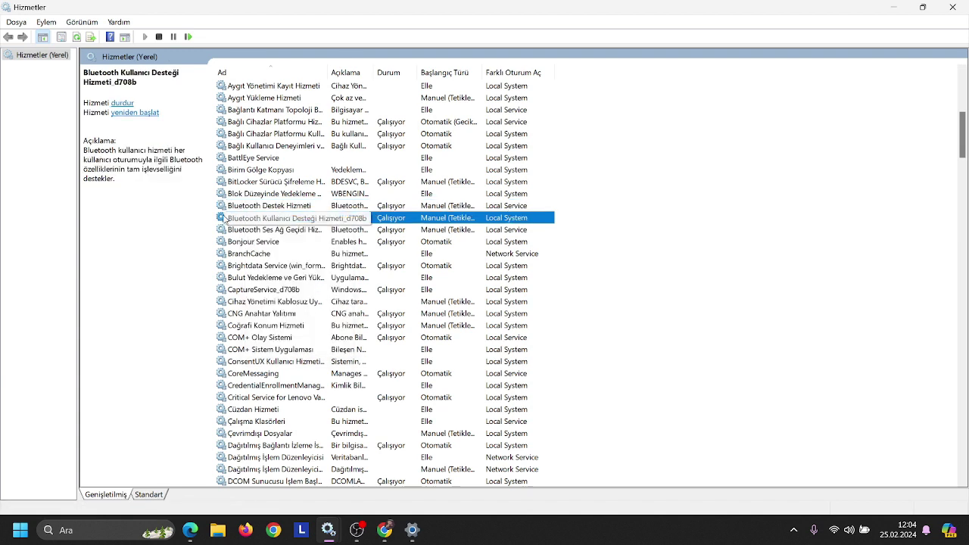
click(245, 233)
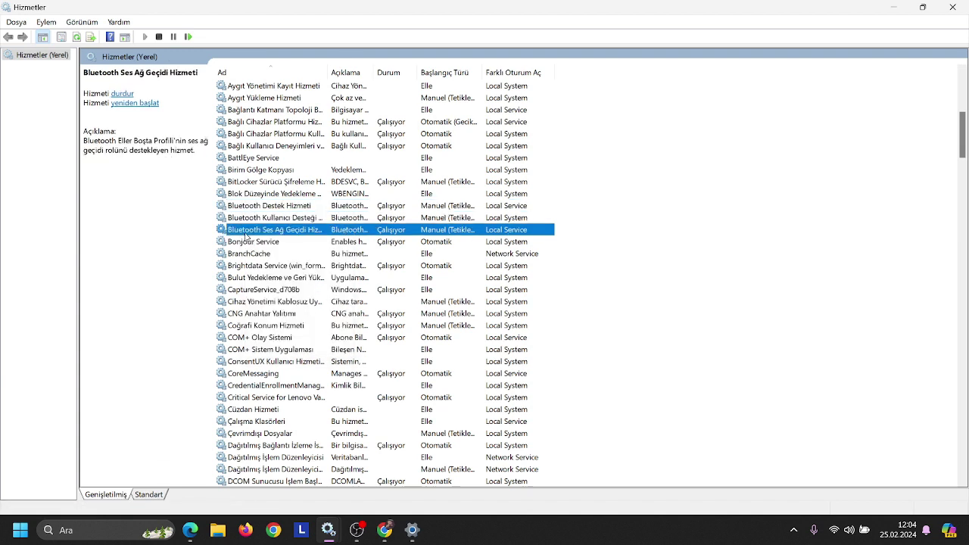
click(241, 206)
right_click(241, 206)
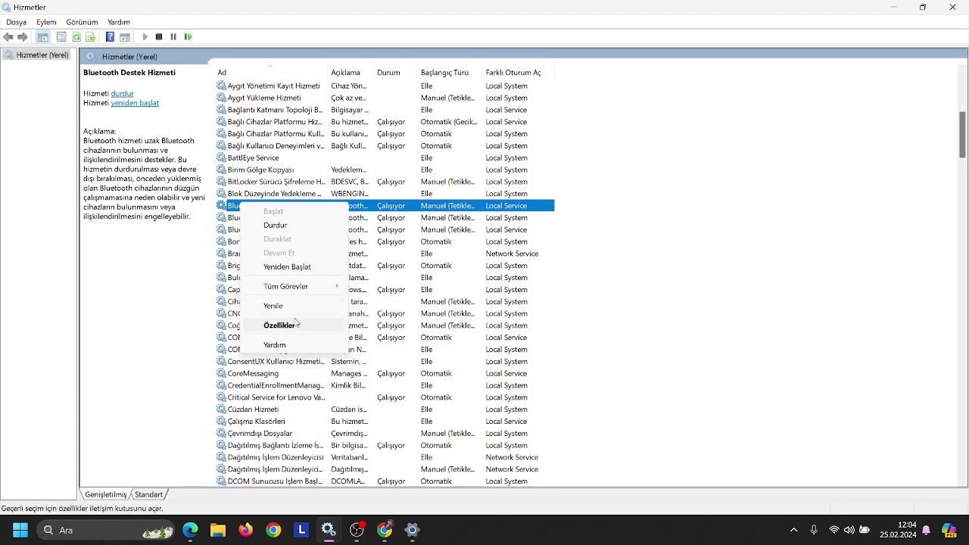
click(237, 217)
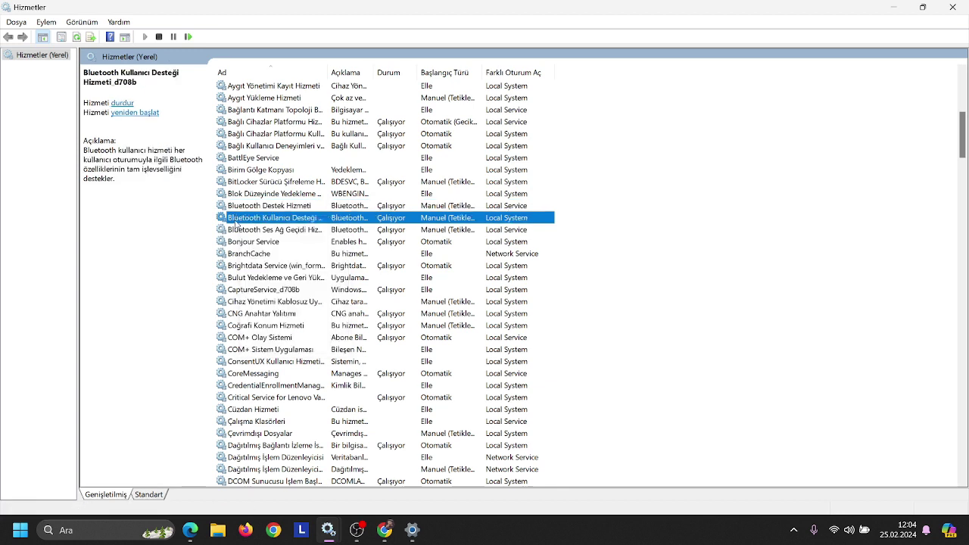
right_click(236, 220)
click(227, 230)
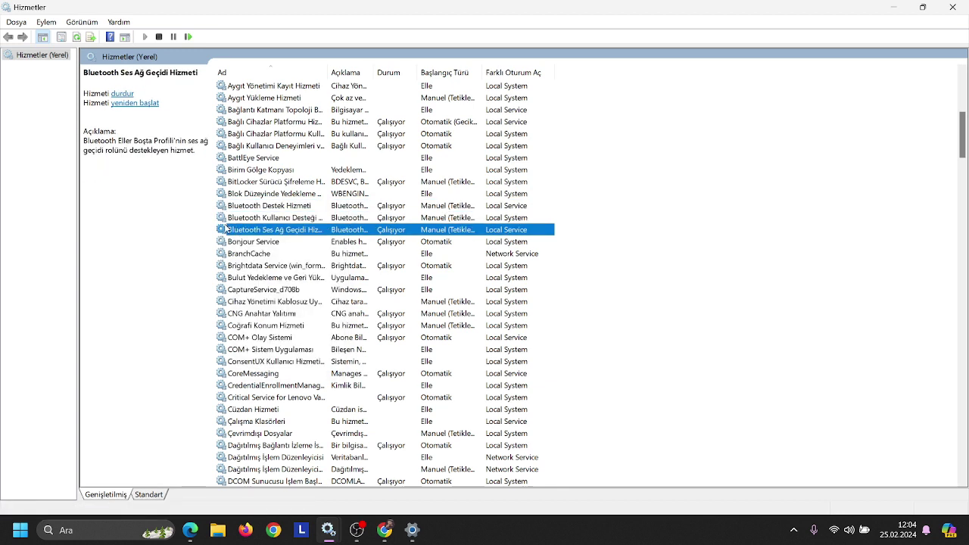
right_click(227, 229)
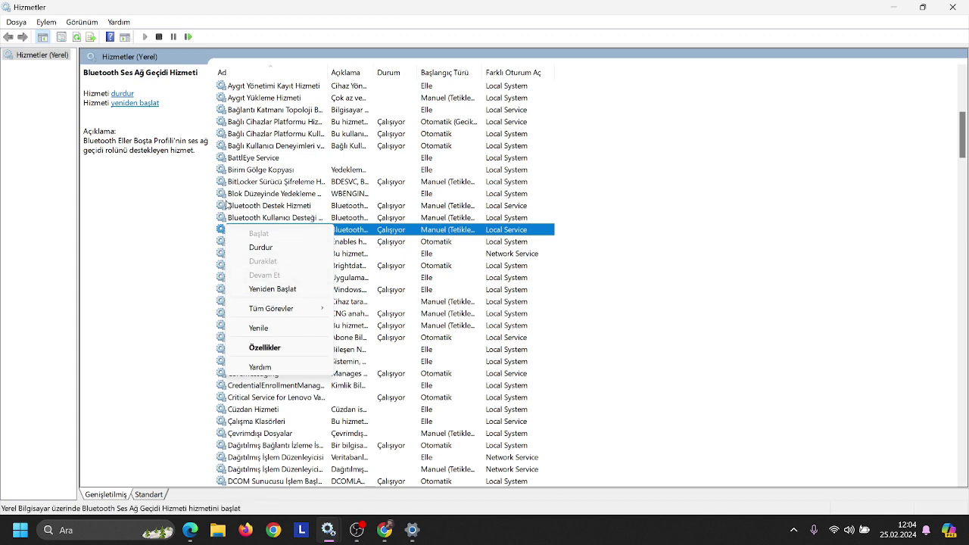
click(225, 205)
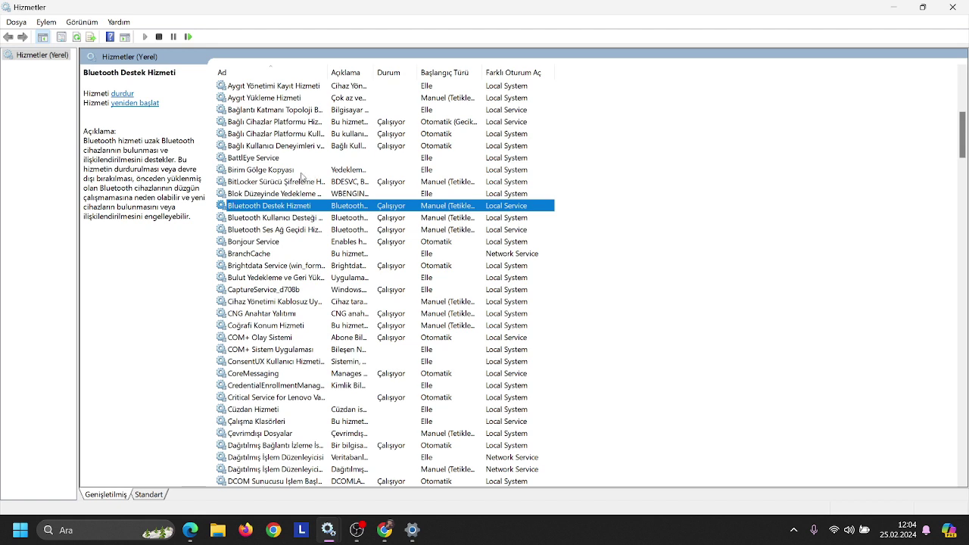
Open the properties of Bluetooth Destek Hizmeti and set its startup type to Otomatik.
right_click(257, 209)
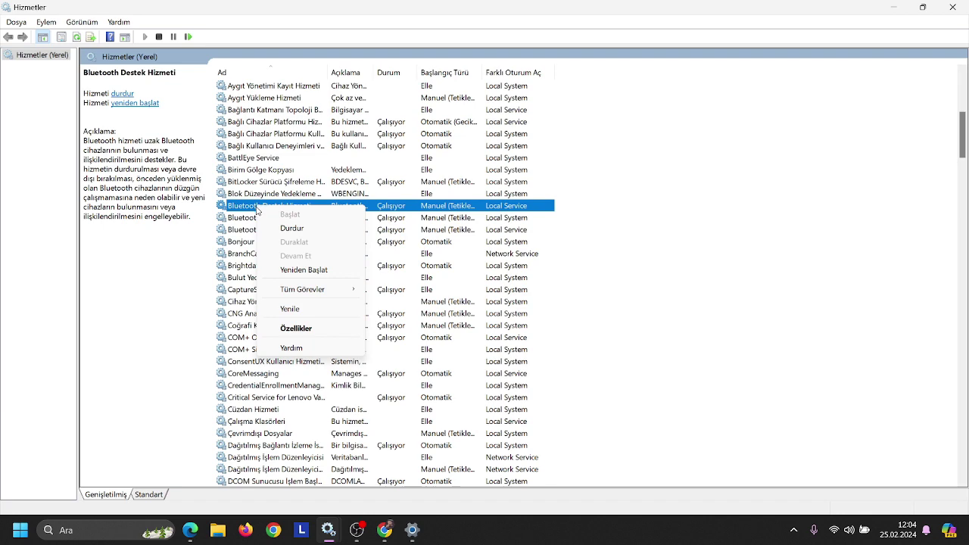
click(283, 329)
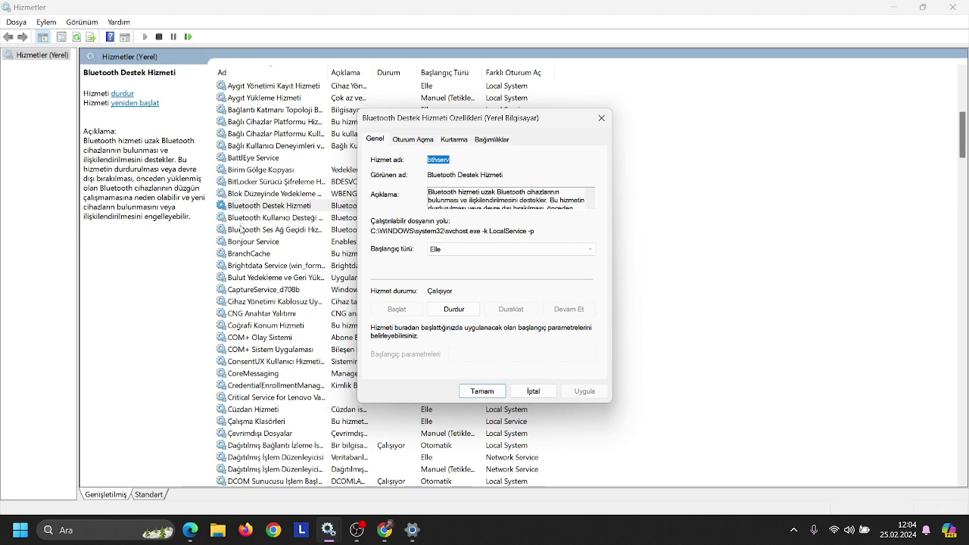
click(465, 251)
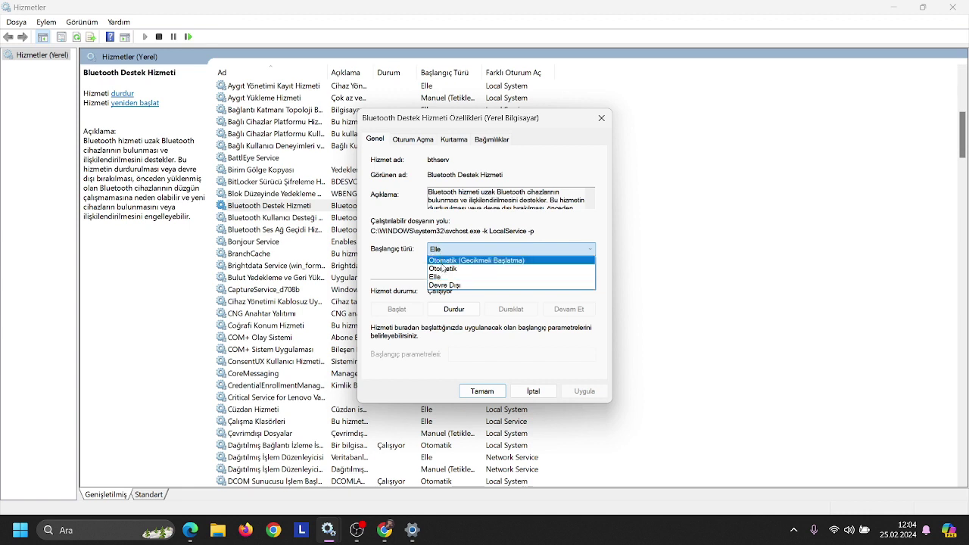
click(443, 249)
click(443, 249)
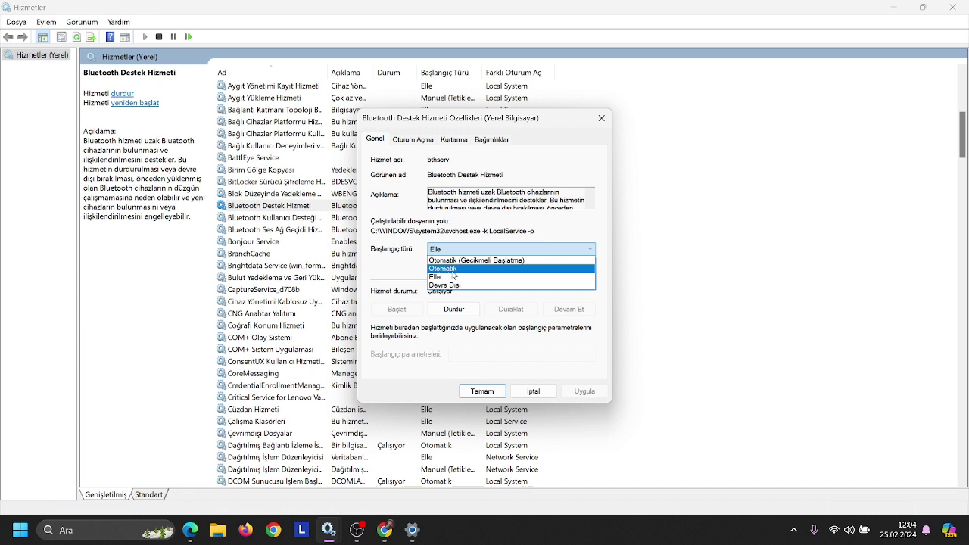
click(453, 271)
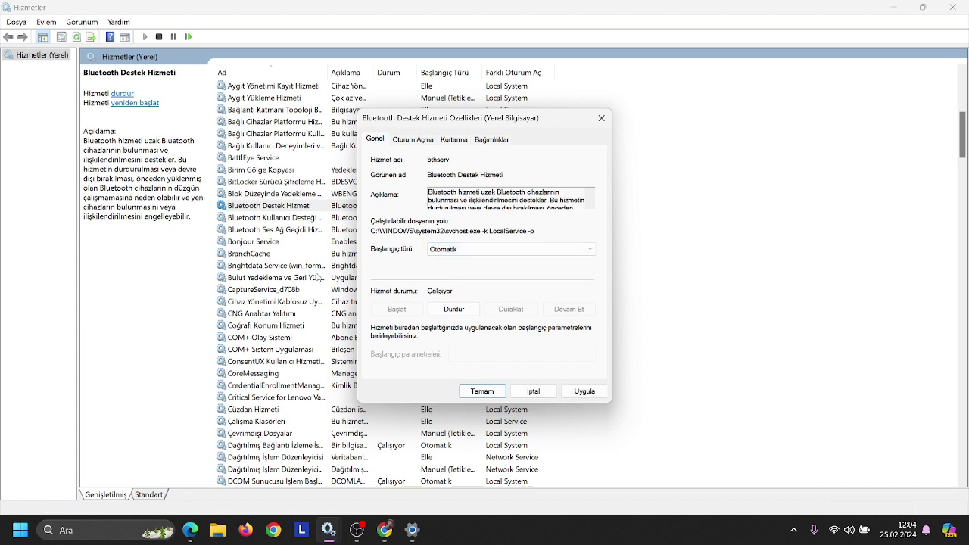
click(474, 249)
click(457, 268)
key(Down)
click(466, 250)
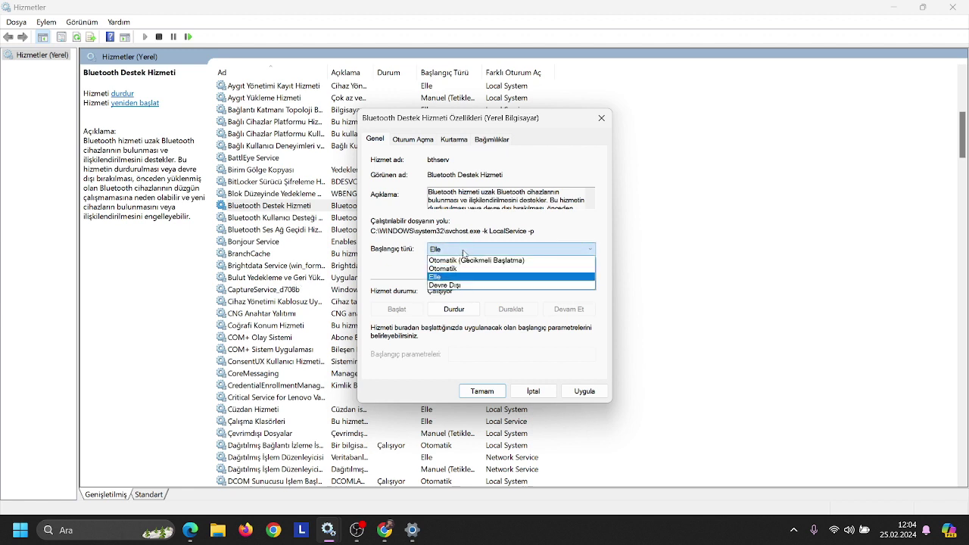
click(460, 270)
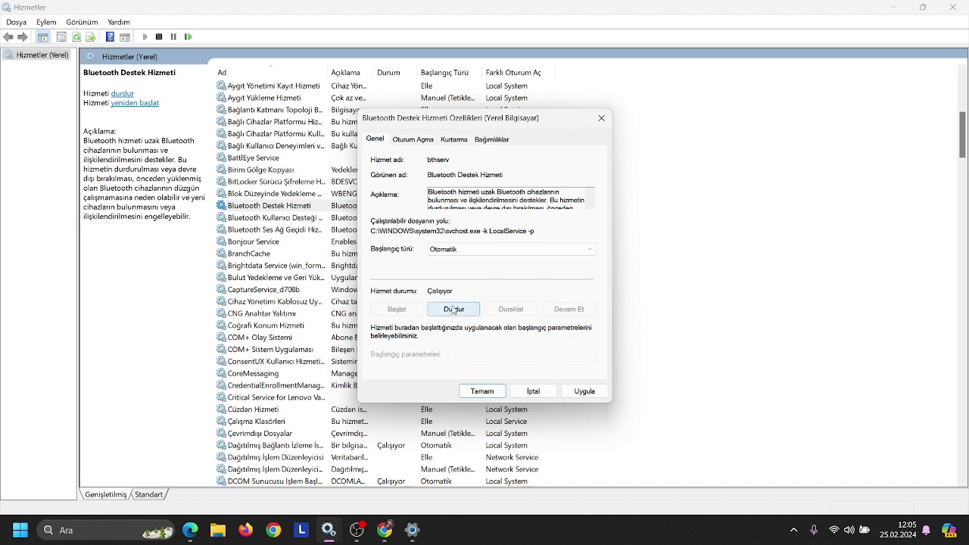
Set the startup type of Bluetooth Destek Hizmeti to Elle and stop it together with its dependent service.
click(516, 249)
click(457, 279)
click(453, 311)
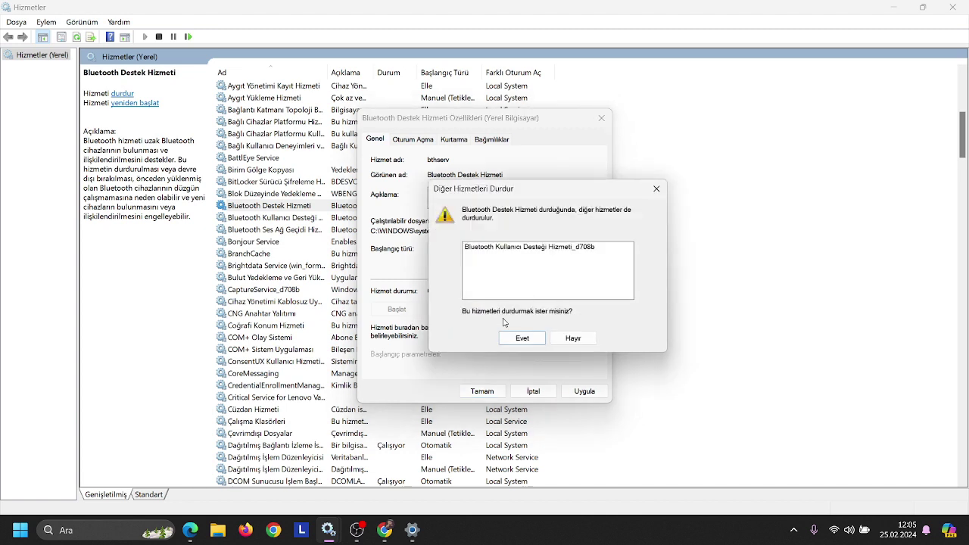
click(521, 339)
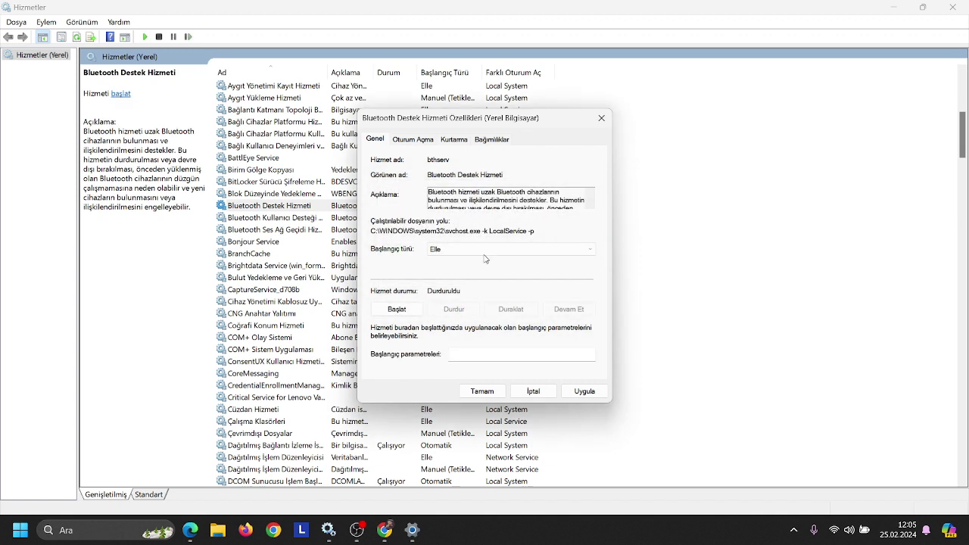
Set the startup type of Bluetooth Destek Hizmeti to Otomatik, start the service and apply the change.
click(478, 250)
click(460, 269)
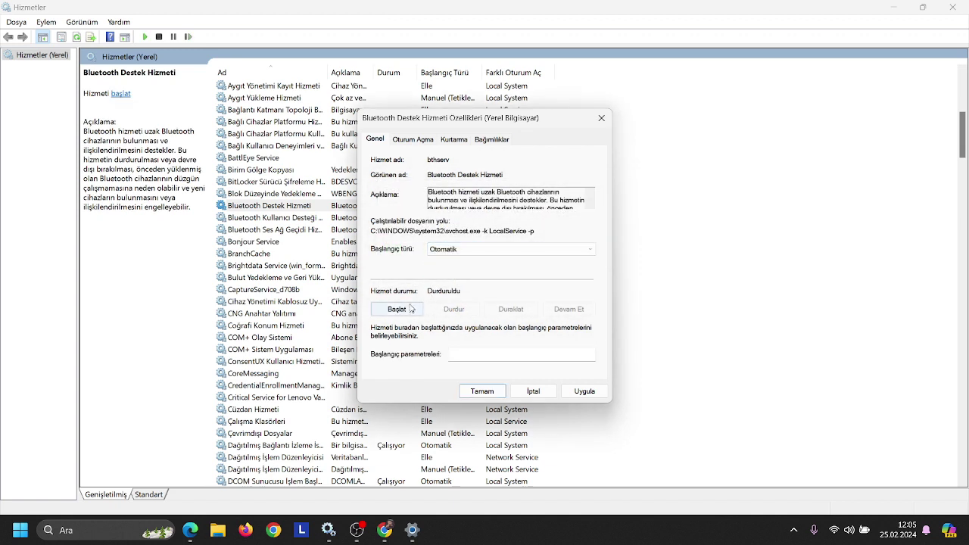
click(409, 312)
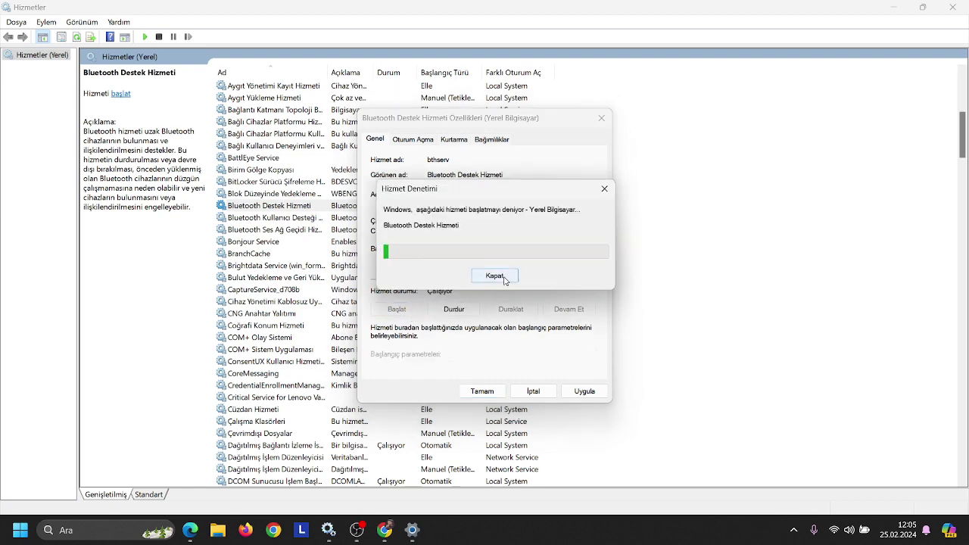
click(584, 390)
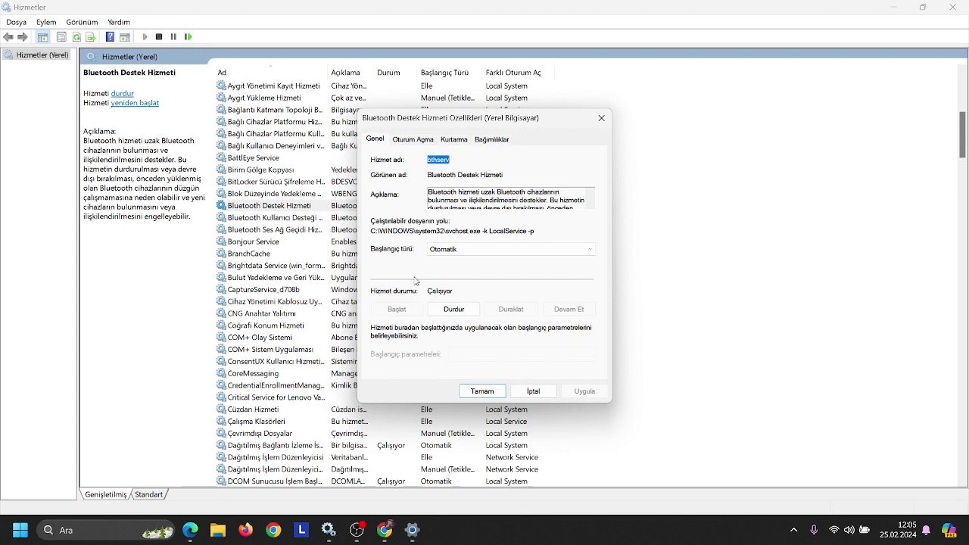
Set the startup type of Bluetooth Destek Hizmeti to Elle, and stop and restart the service.
click(449, 253)
click(447, 278)
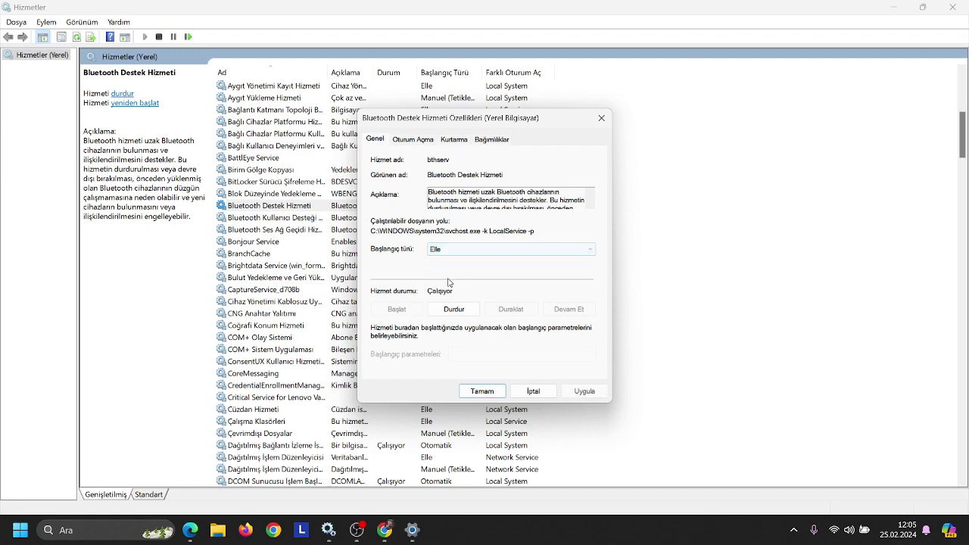
click(454, 309)
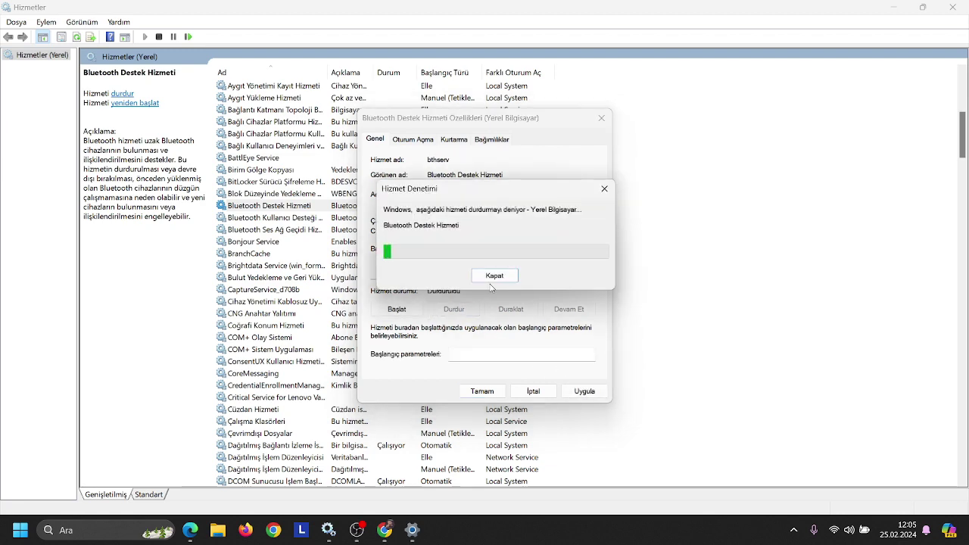
click(398, 309)
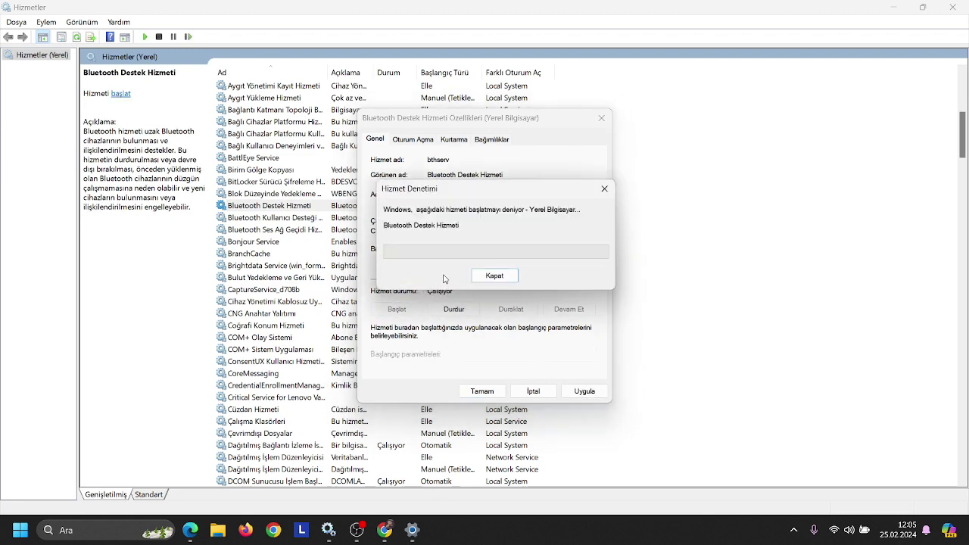
Apply the changes and close the service's properties, and minimize the Hizmetler window.
click(585, 391)
click(482, 394)
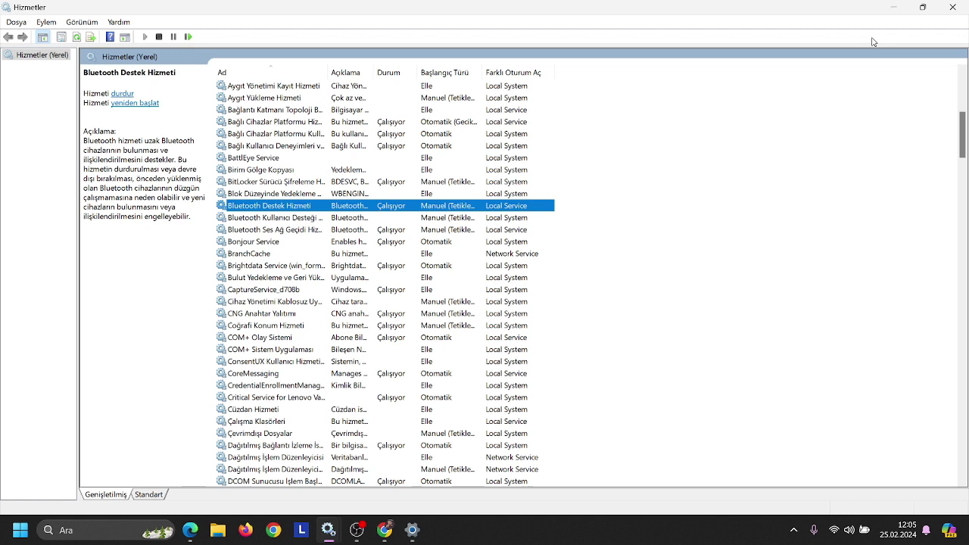
click(894, 5)
mouse_move(407, 516)
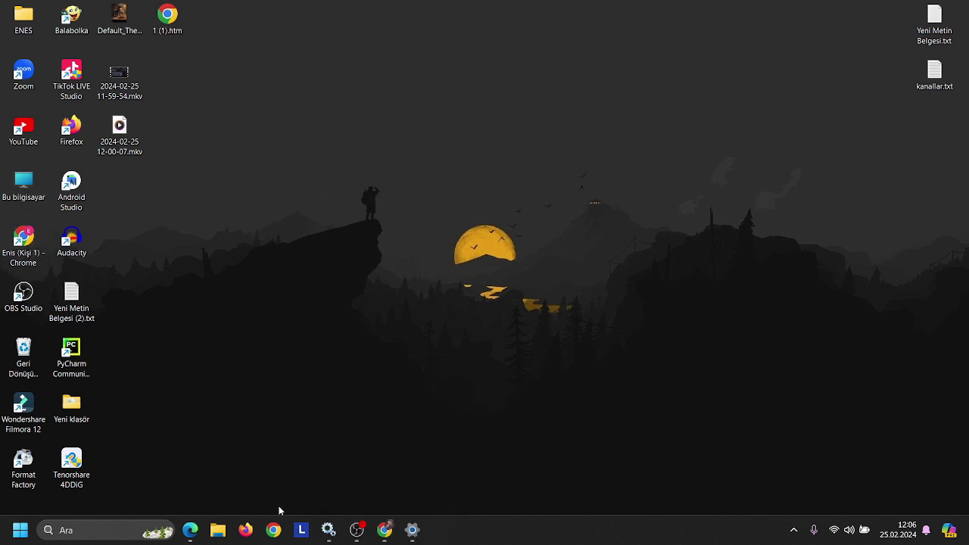
Open Google Chrome with the first user profile and dismiss the feedback survey on the Lenovo page.
click(274, 528)
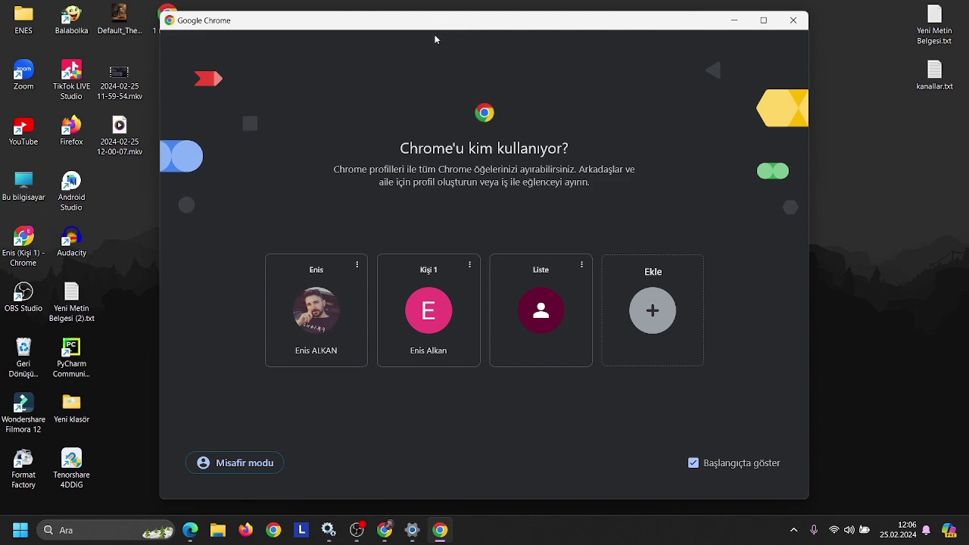
click(324, 336)
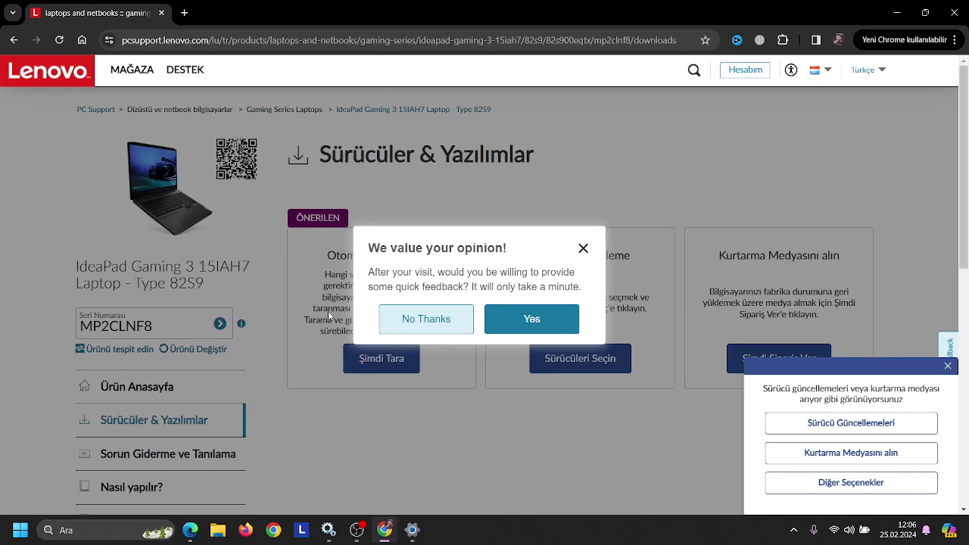
click(582, 248)
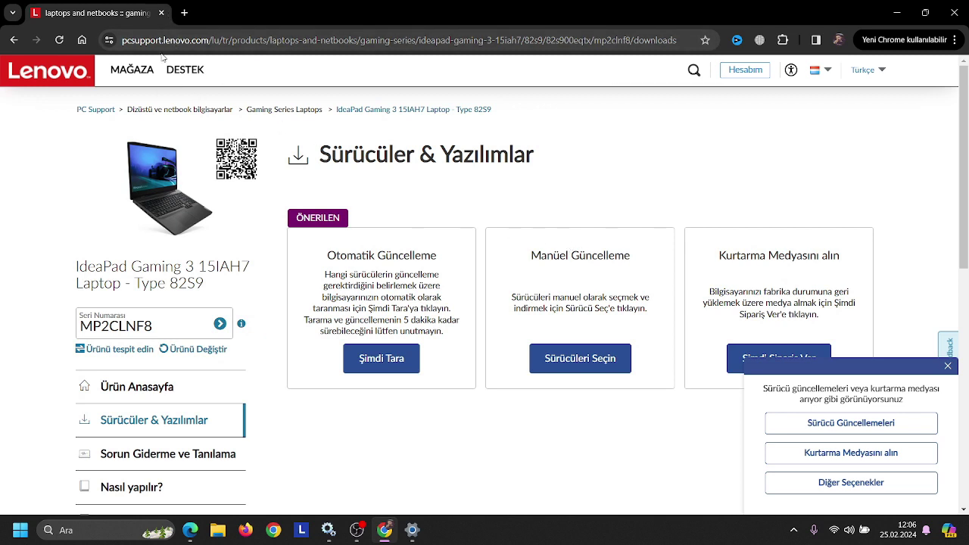
Search the web for "lenovo drivers" from the open browser tab.
click(180, 42)
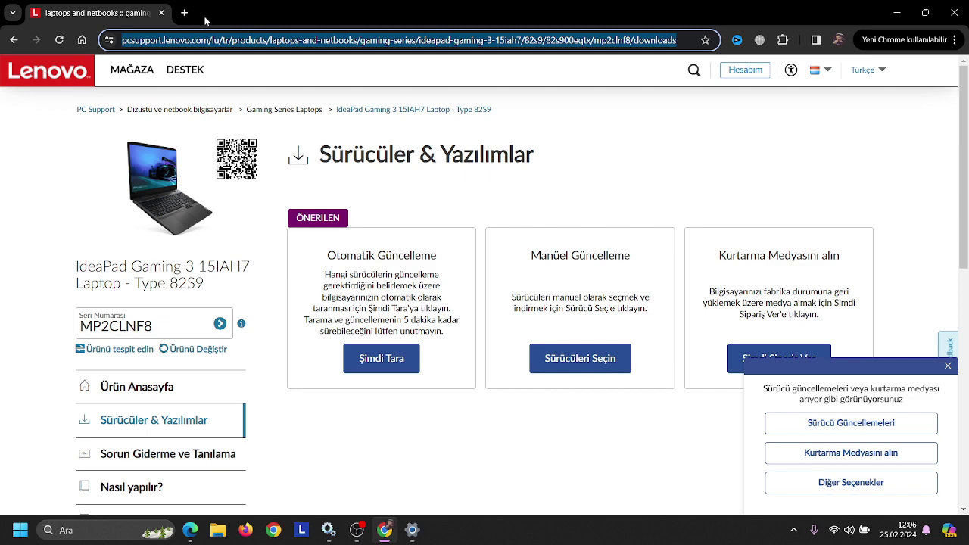
text(l)
key(BackSpace)
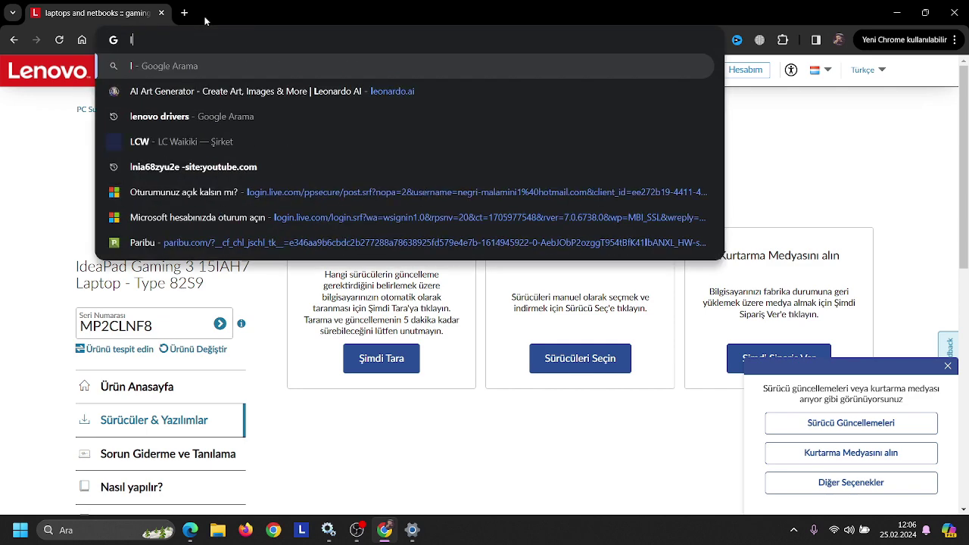
text(ona)
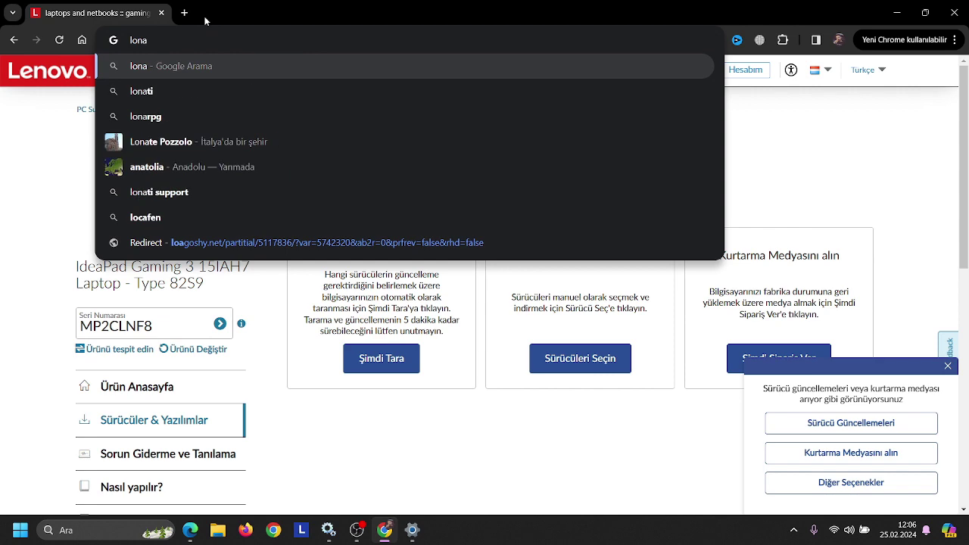
text(vo)
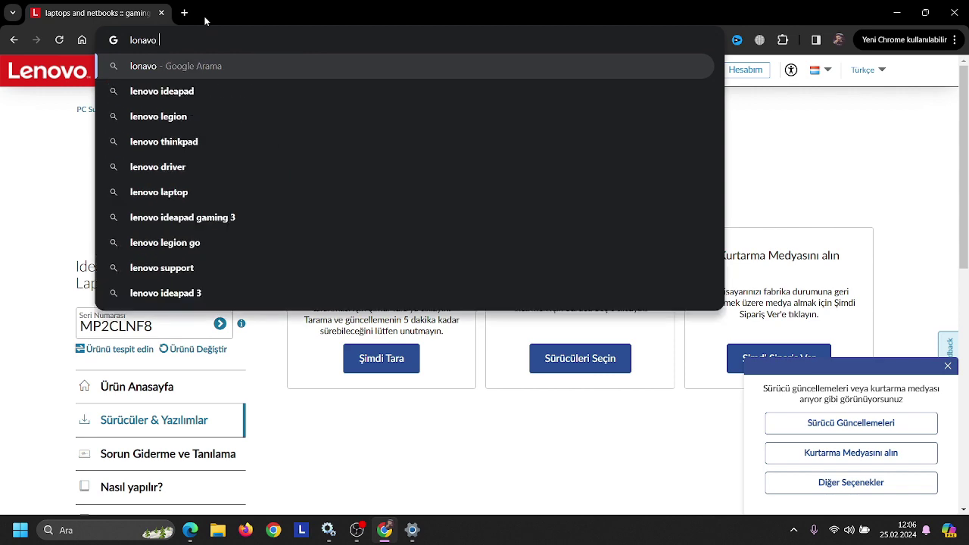
key(BackSpace)
key(BackSpace)
key(BackSpace)
key(BackSpace)
key(BackSpace)
text(enovo)
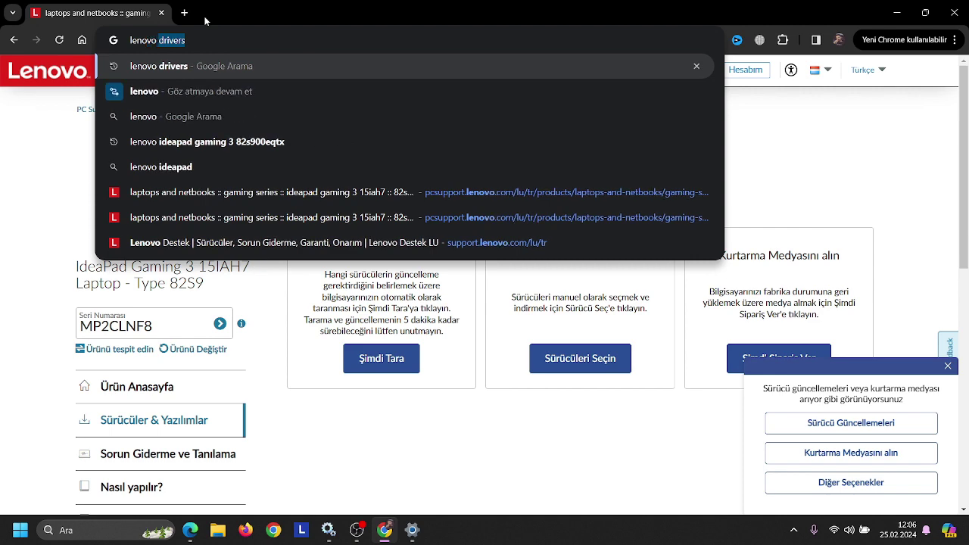
text( dri)
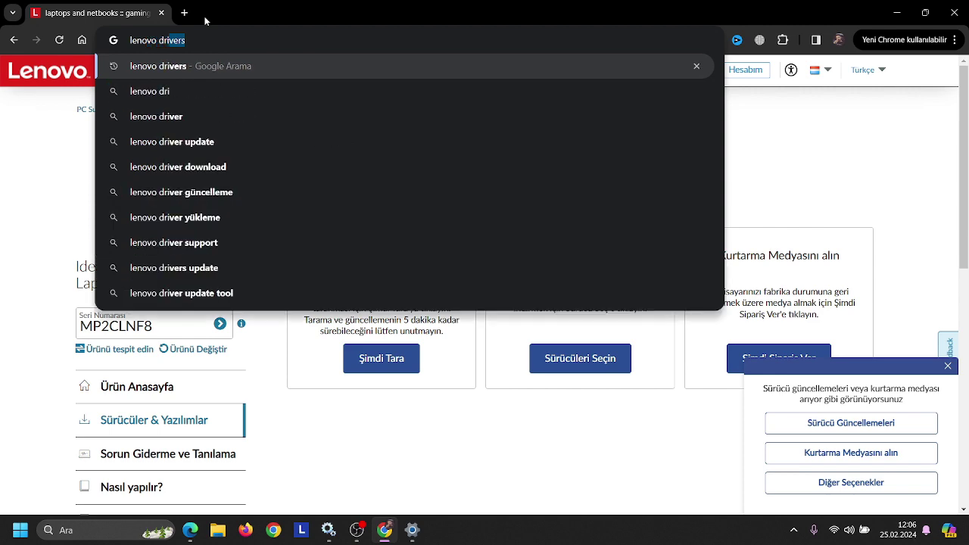
key(Return)
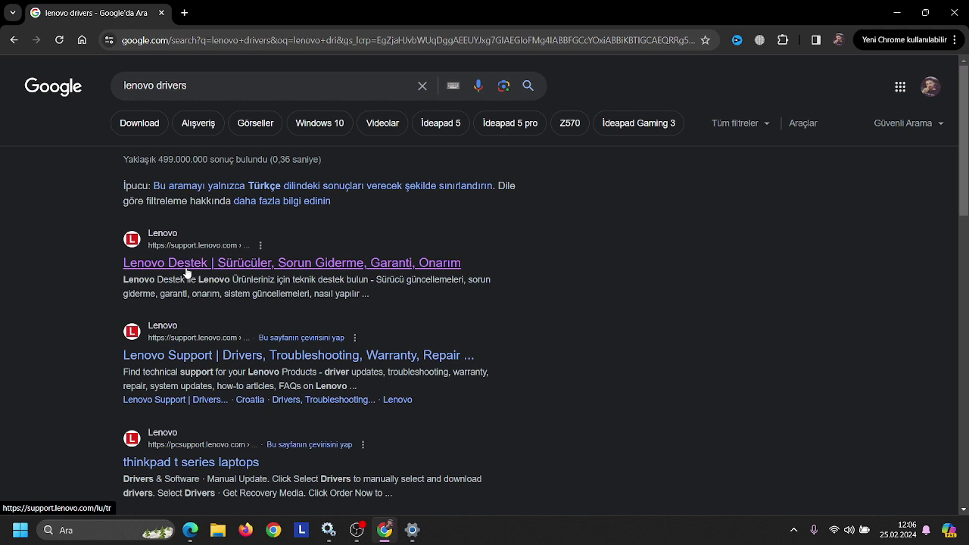
Change the brand in the Google query and search for "asus drivers".
drag(153, 86, 99, 76)
key(BackSpace)
text(asus)
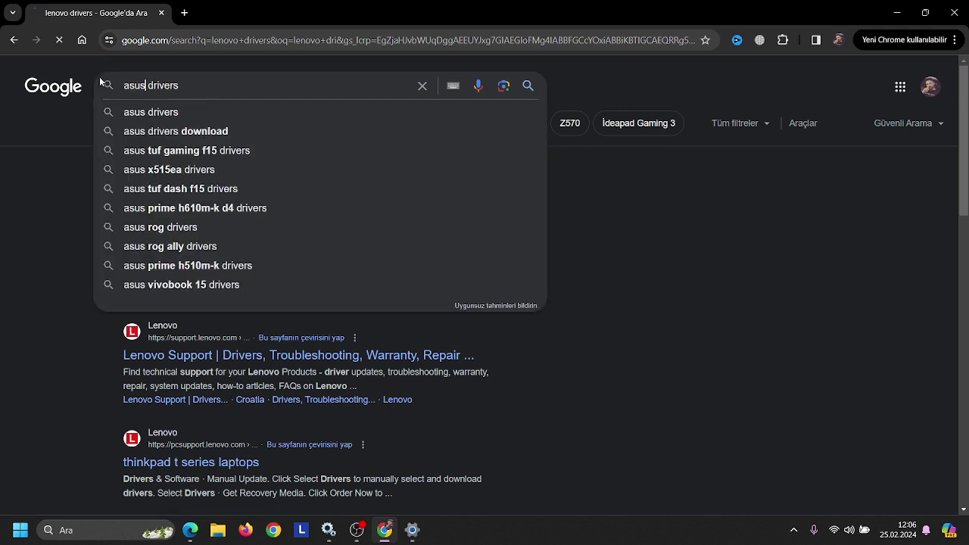
key(Return)
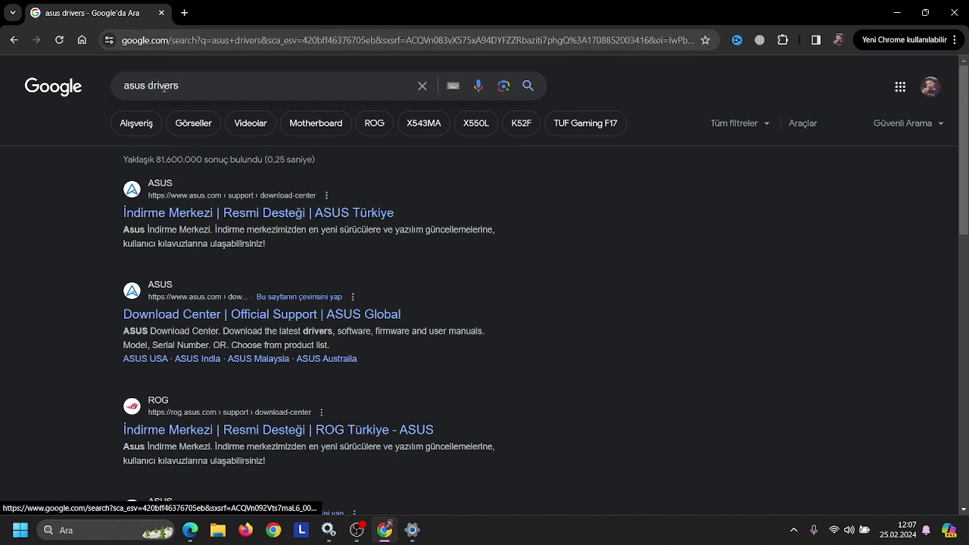
Change the Google query back to "lenovo drivers" and open the Lenovo Destek site from the results.
drag(143, 86, 123, 86)
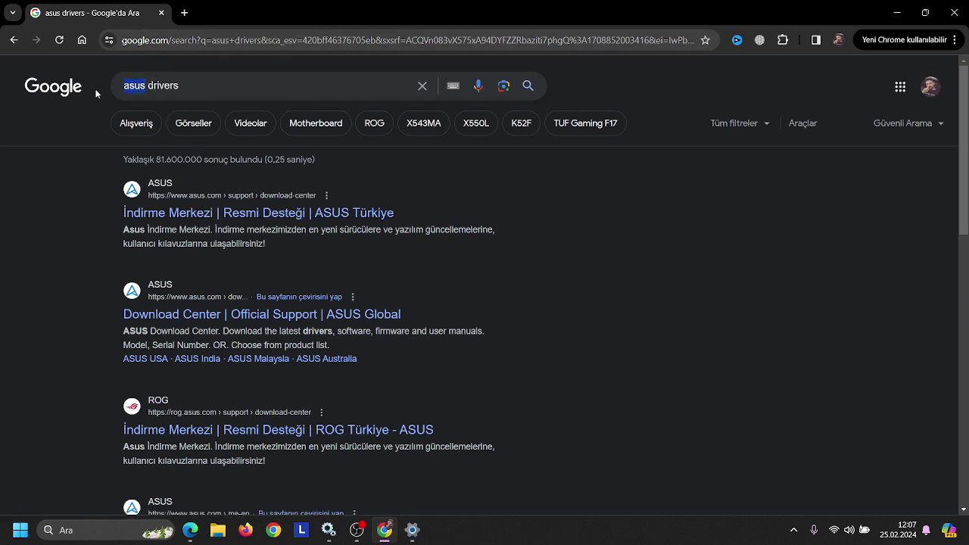
text(lenovo)
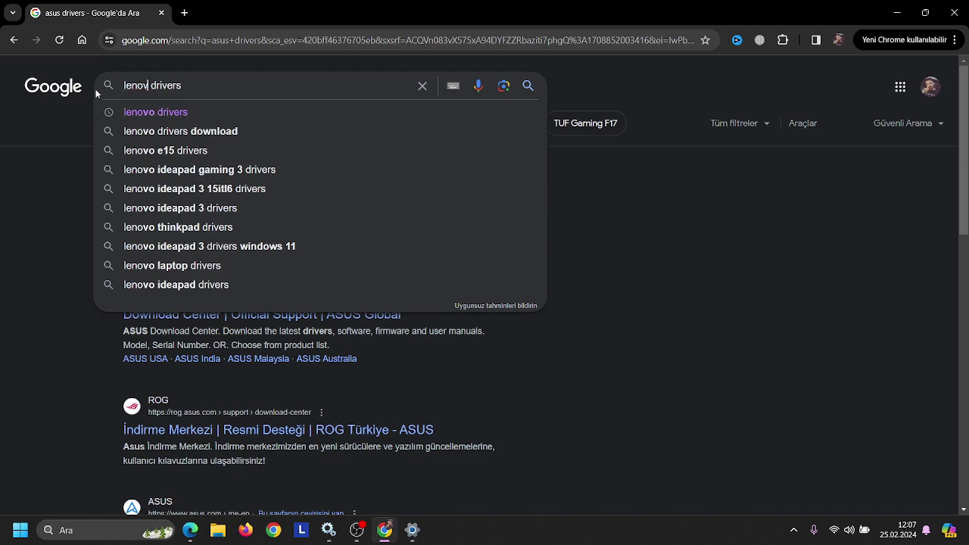
key(Return)
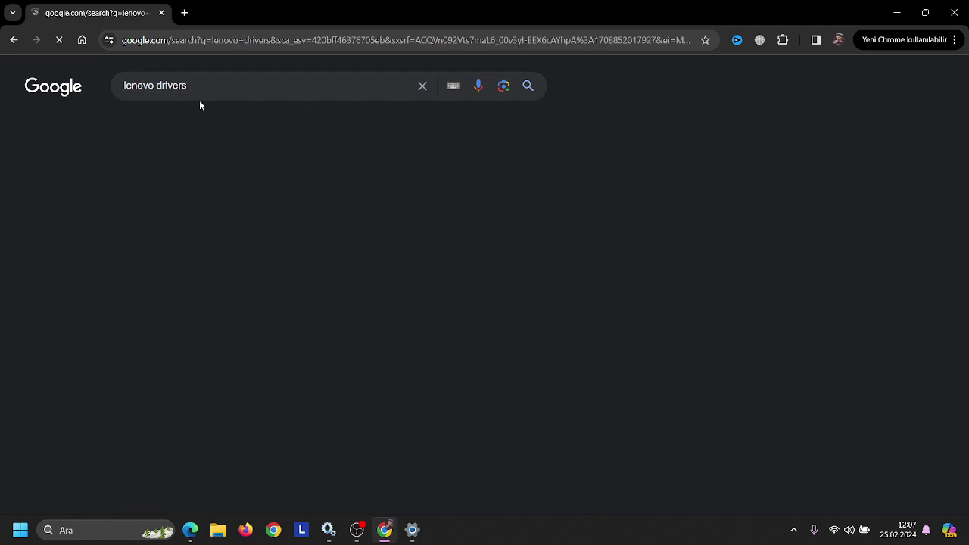
click(230, 267)
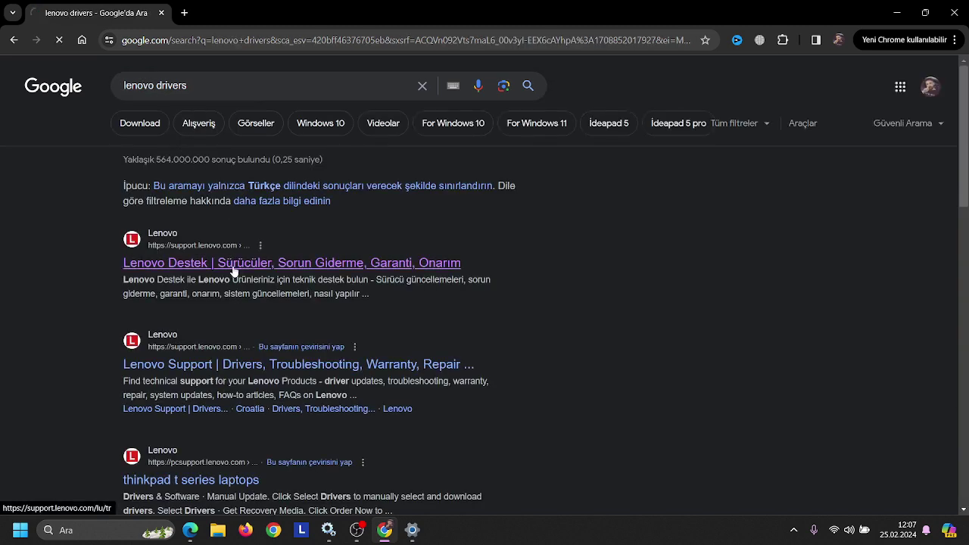
scroll(316, 225, down, 3)
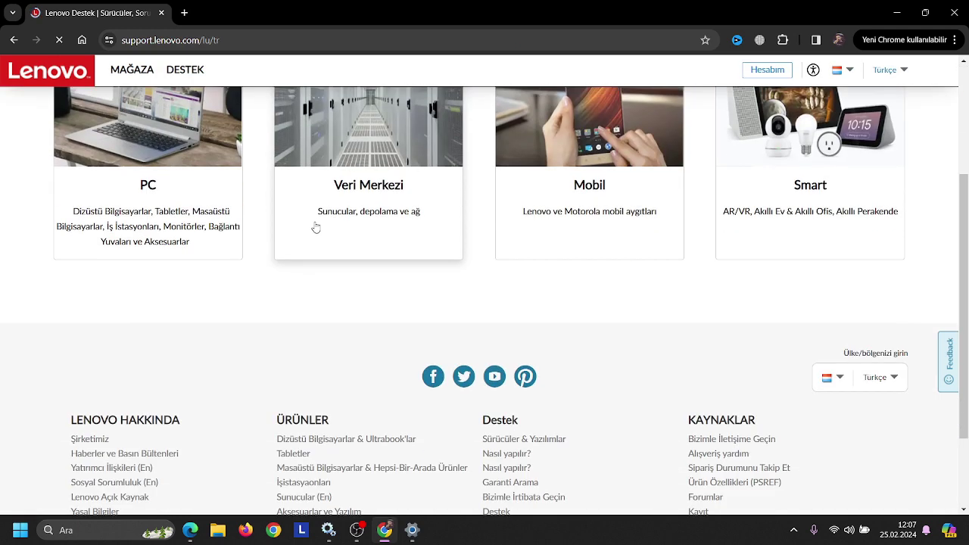
scroll(144, 275, up, 2)
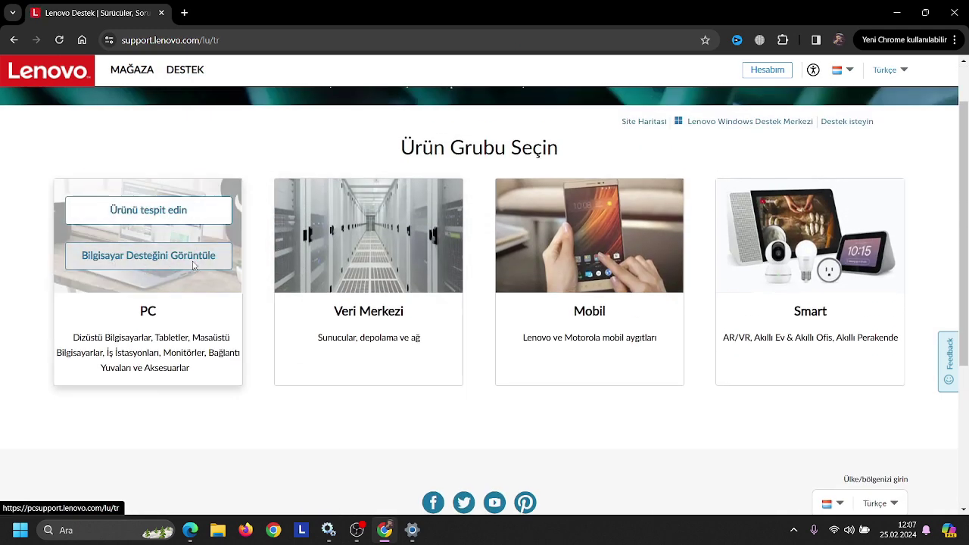
click(195, 265)
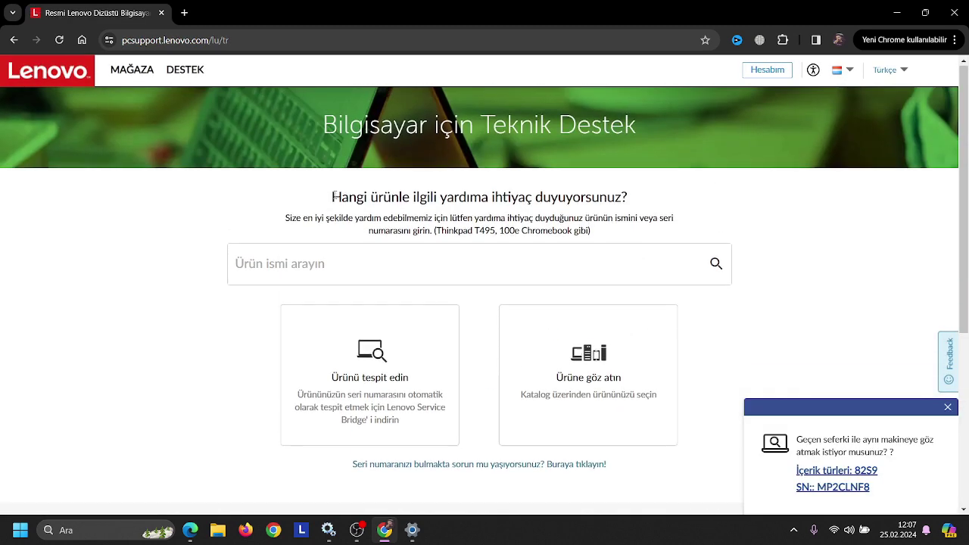
click(15, 40)
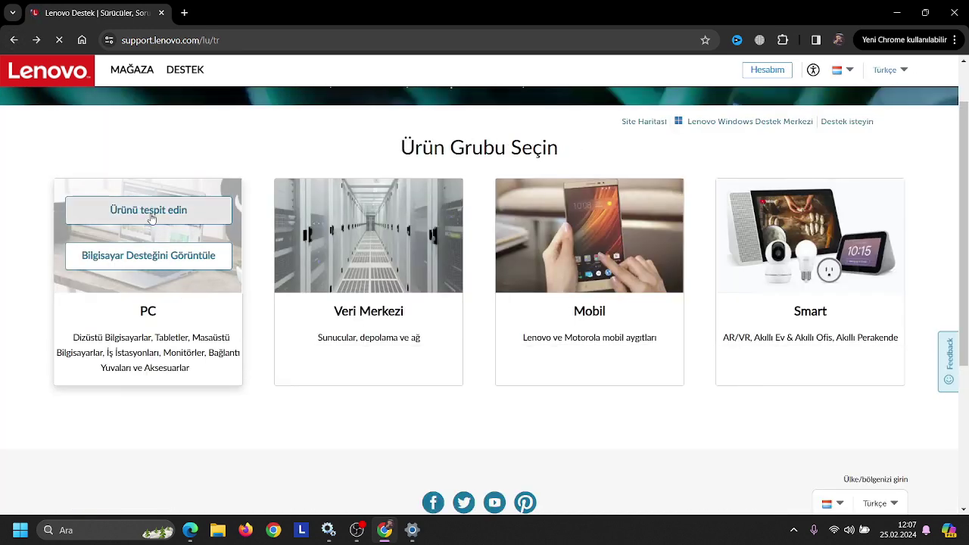
Detect the laptop through the PC product group's Ürünü tespit edin option and open its Sürücüler & Yazılımlar page.
click(150, 218)
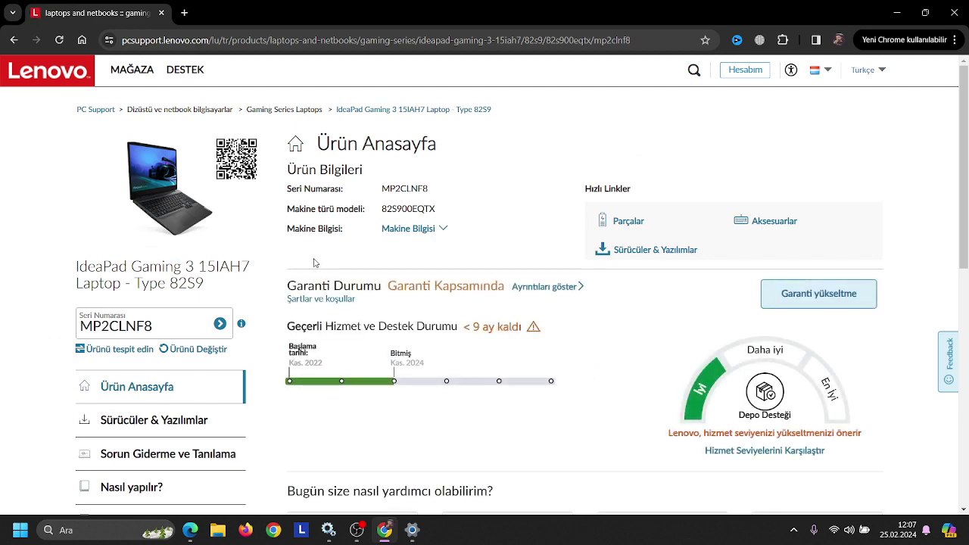
scroll(288, 214, down, 2)
scroll(318, 242, down, 3)
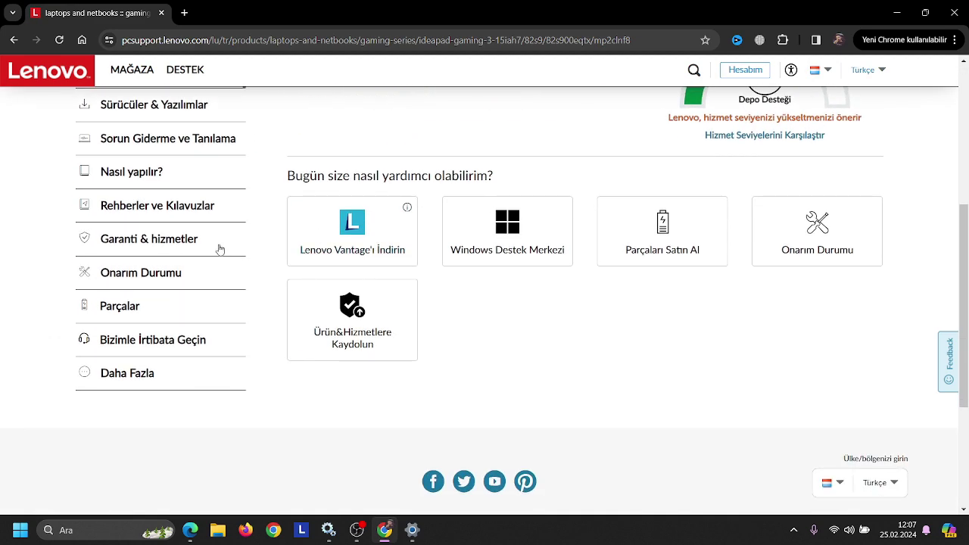
scroll(218, 249, up, 2)
click(144, 238)
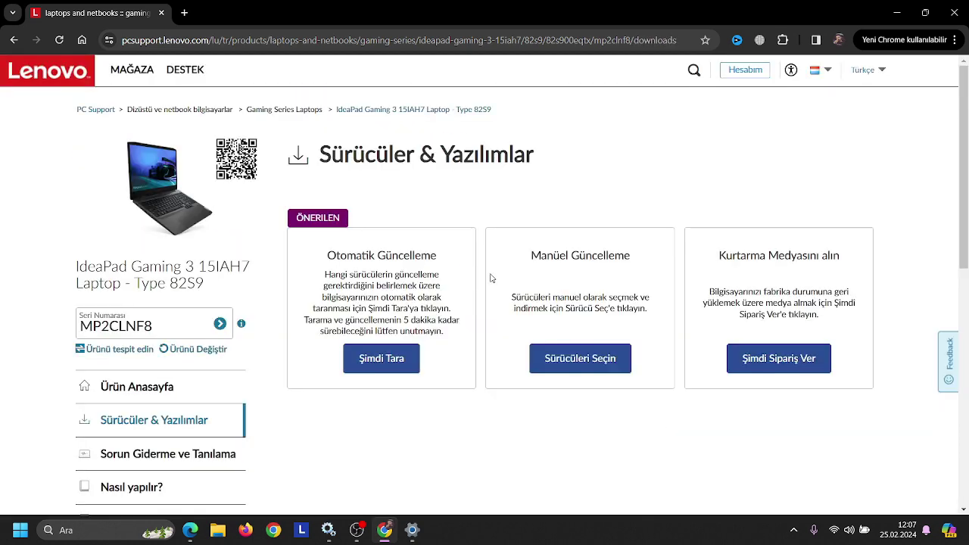
Choose manual driver selection under Manüel Güncelleme and open the Bluetooth ve Modem driver category.
scroll(525, 276, down, 2)
click(572, 232)
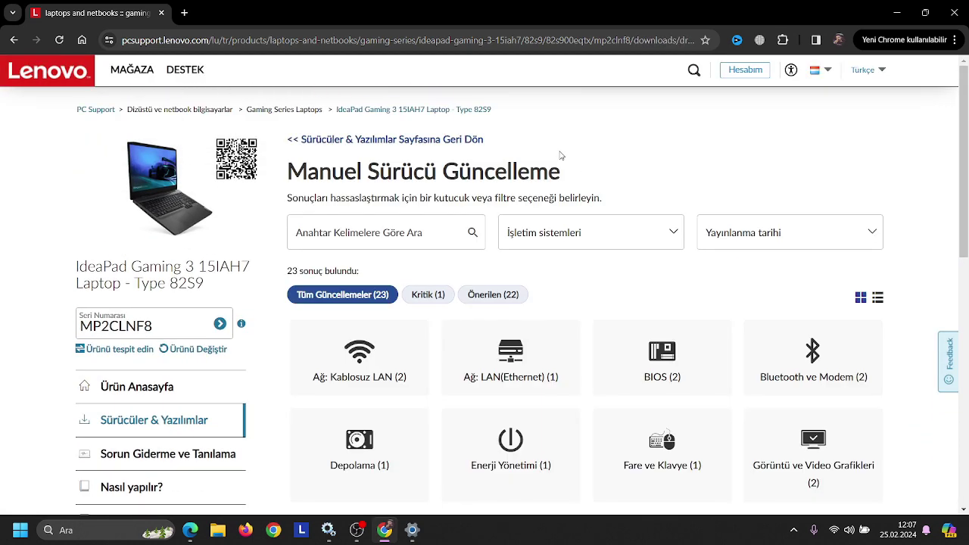
scroll(558, 156, down, 1)
click(545, 151)
scroll(545, 166, down, 2)
scroll(750, 188, up, 2)
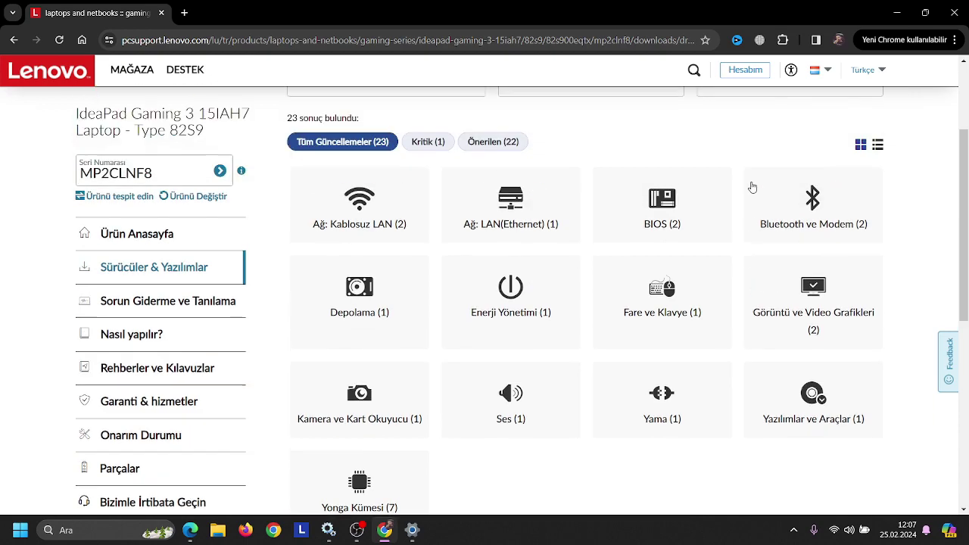
click(836, 258)
Examine the Intel and Realtek Bluetooth driver downloads offered for the laptop and return to the desktop.
scroll(644, 204, down, 3)
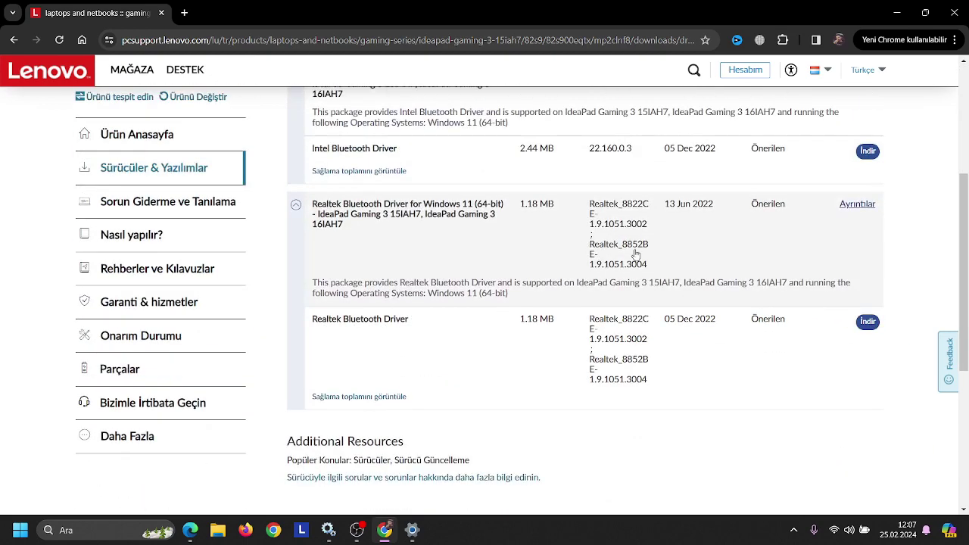
scroll(644, 205, down, 2)
scroll(551, 249, up, 4)
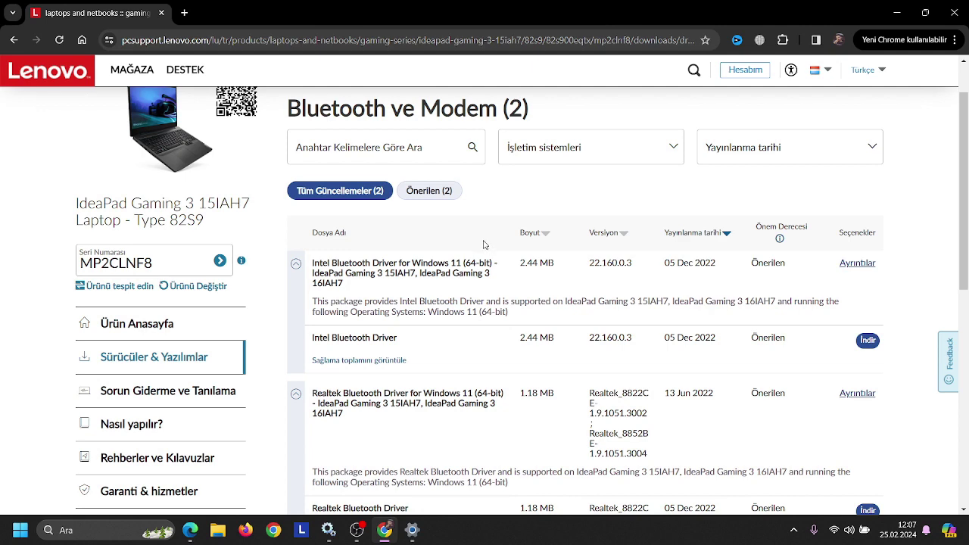
scroll(484, 244, down, 3)
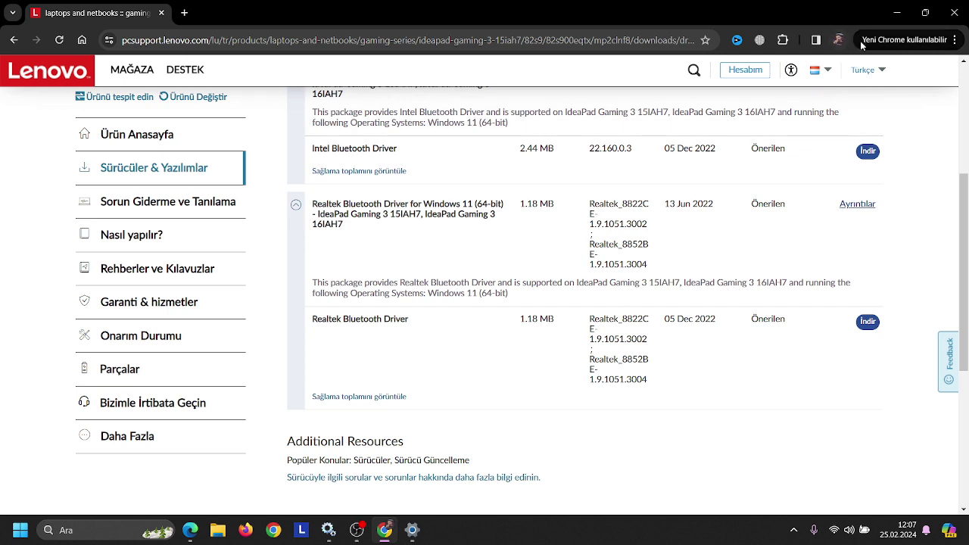
mouse_move(719, 84)
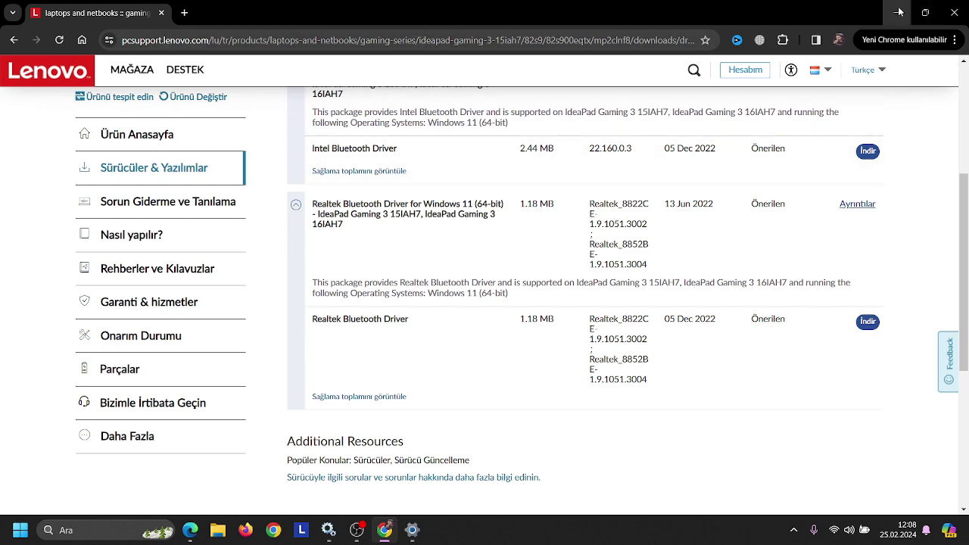
key(super+d)
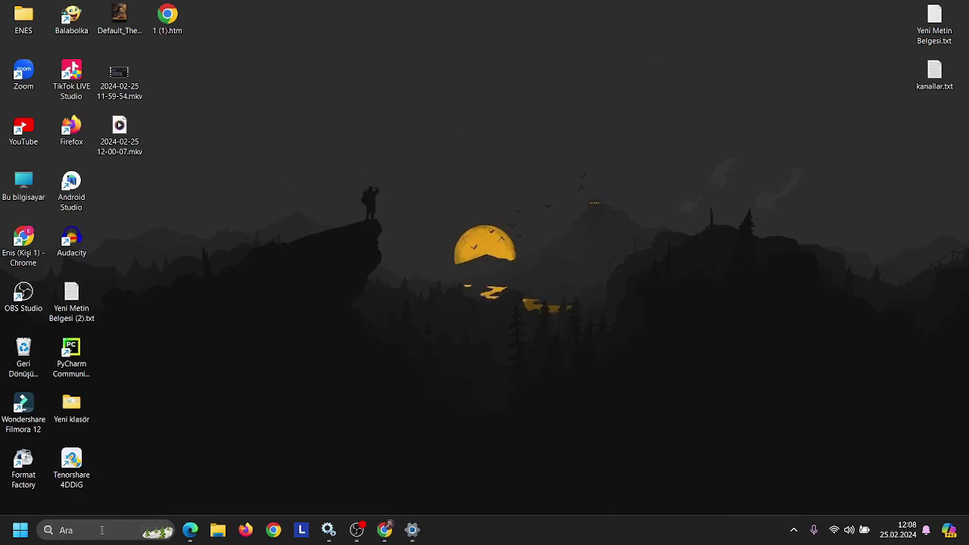
Find and open Aygıt Yöneticisi, expand its Bluetooth category to check the listed adapter, and minimize the window.
click(103, 530)
text(ayg)
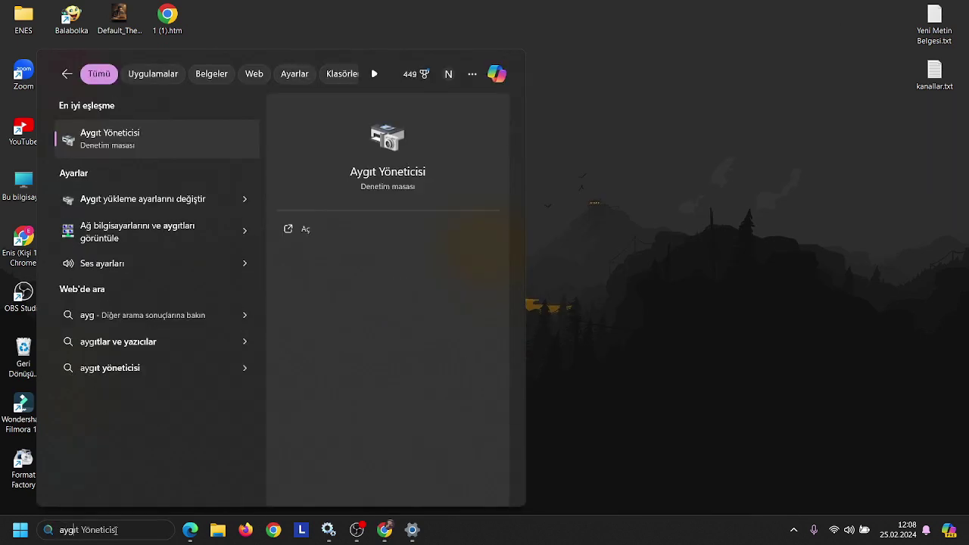
text(o)
key(BackSpace)
text(ıt Yöneticisi)
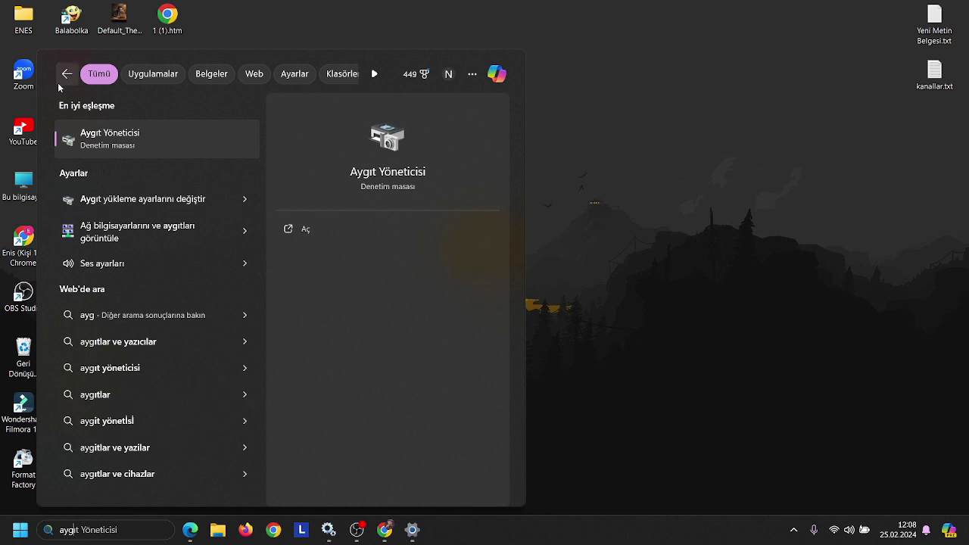
click(123, 130)
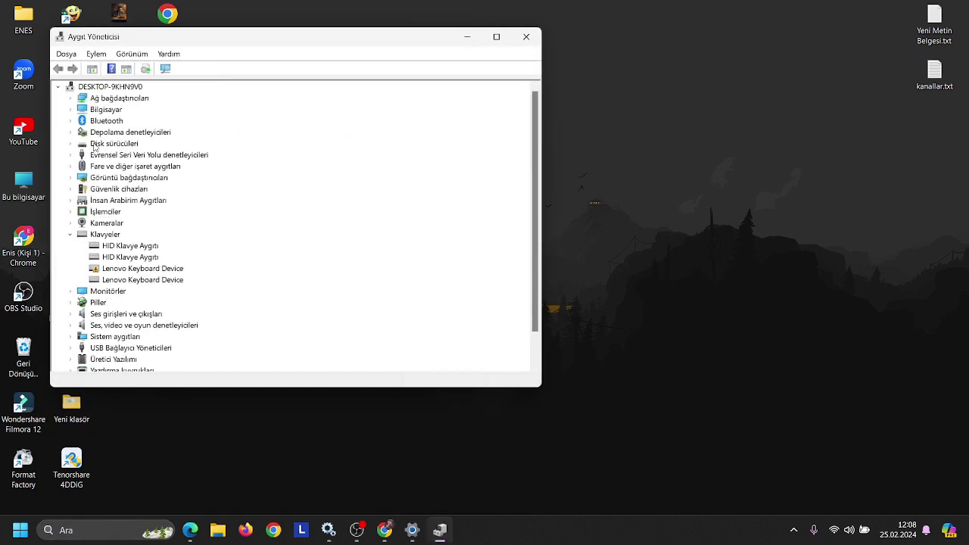
double_click(103, 120)
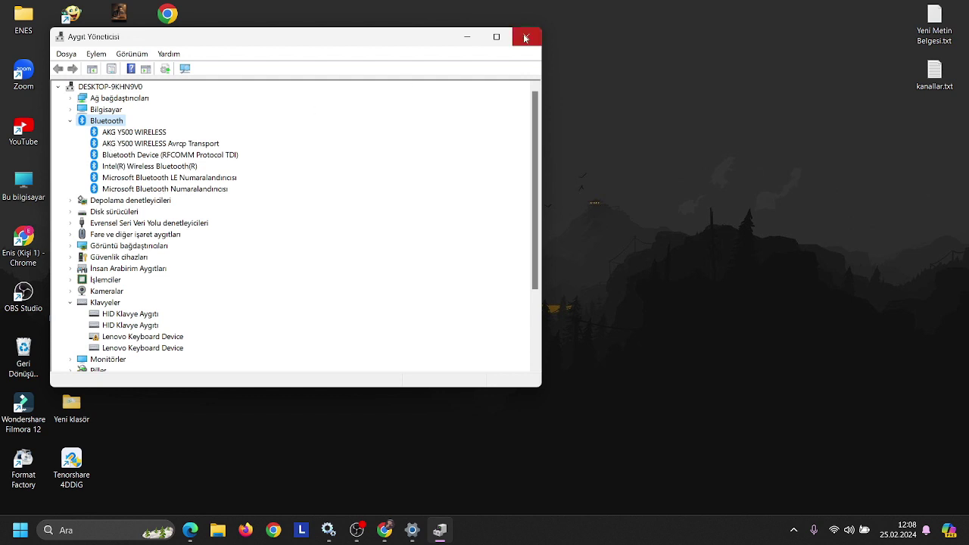
click(467, 37)
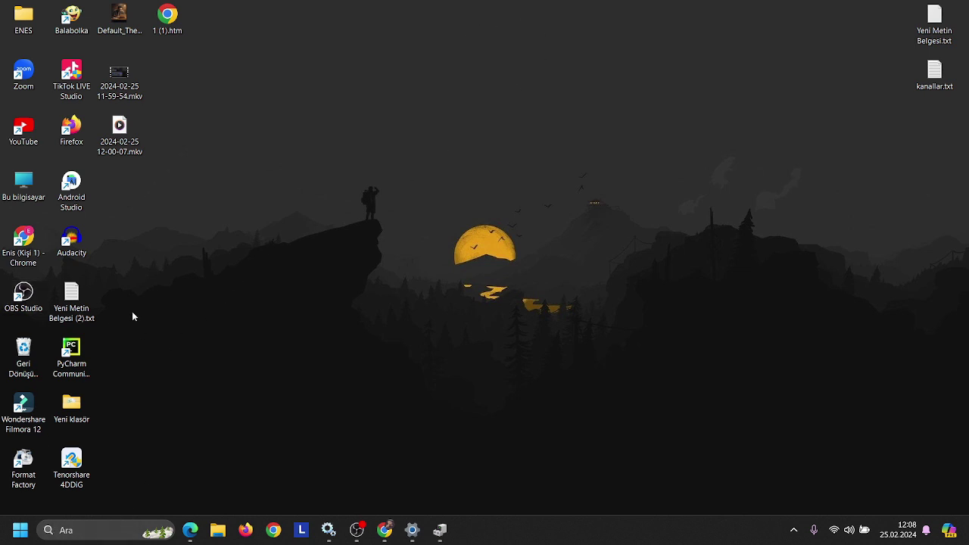
Open Yerel Disk (C:) from Bu bilgisayar and search the drive for bluetooth.
double_click(16, 25)
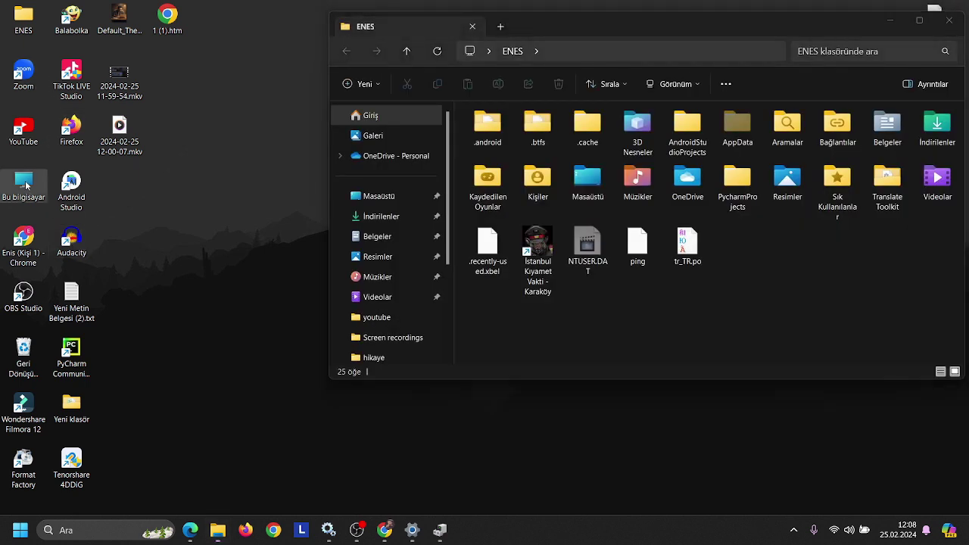
double_click(25, 183)
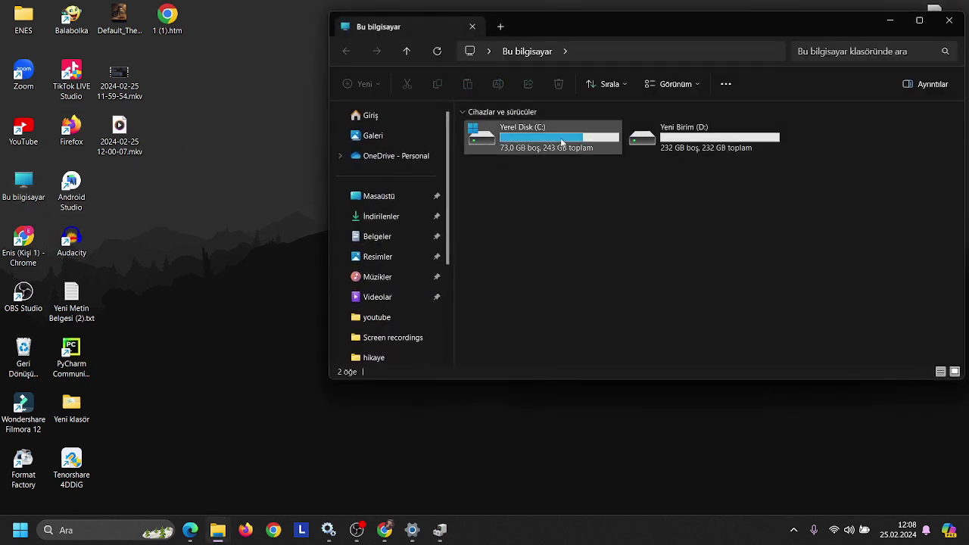
double_click(557, 139)
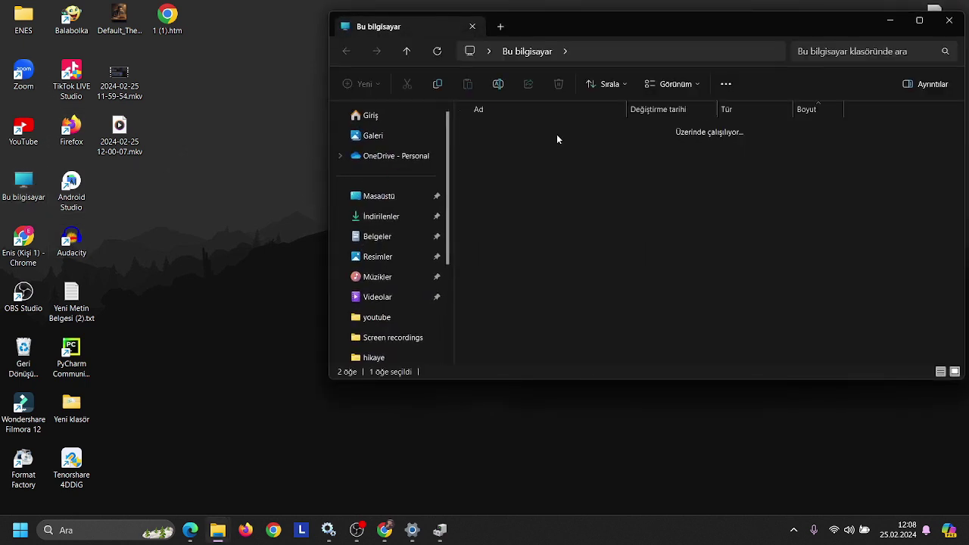
click(878, 51)
text(bl)
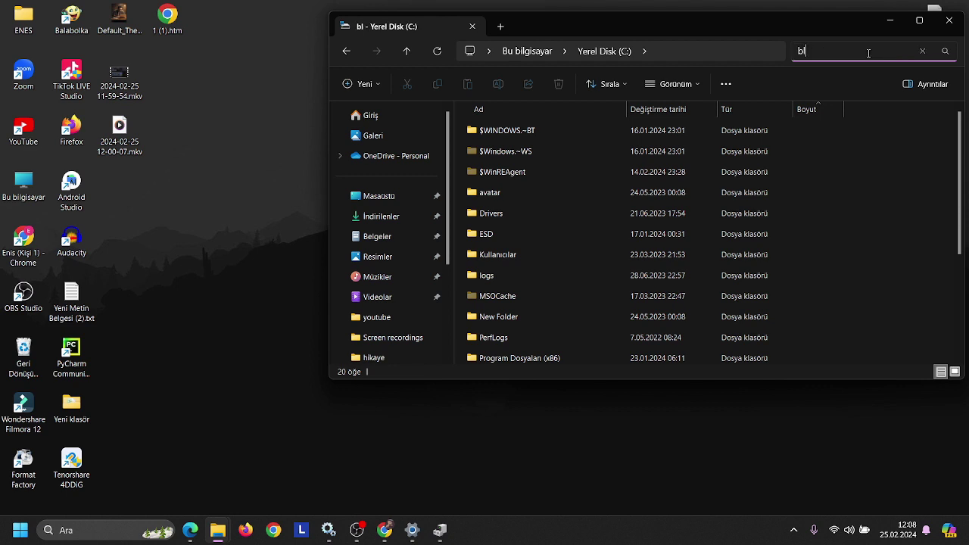
text(u)
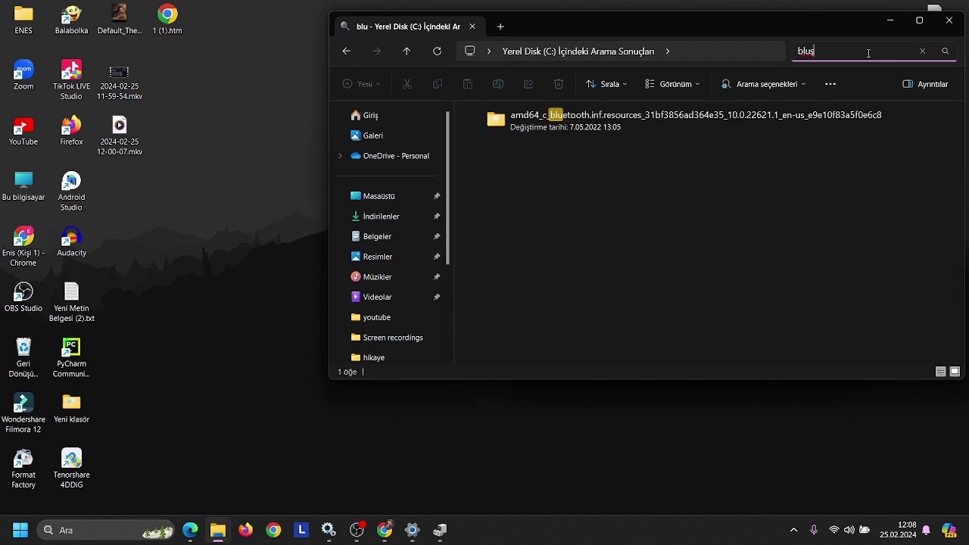
text(etoot)
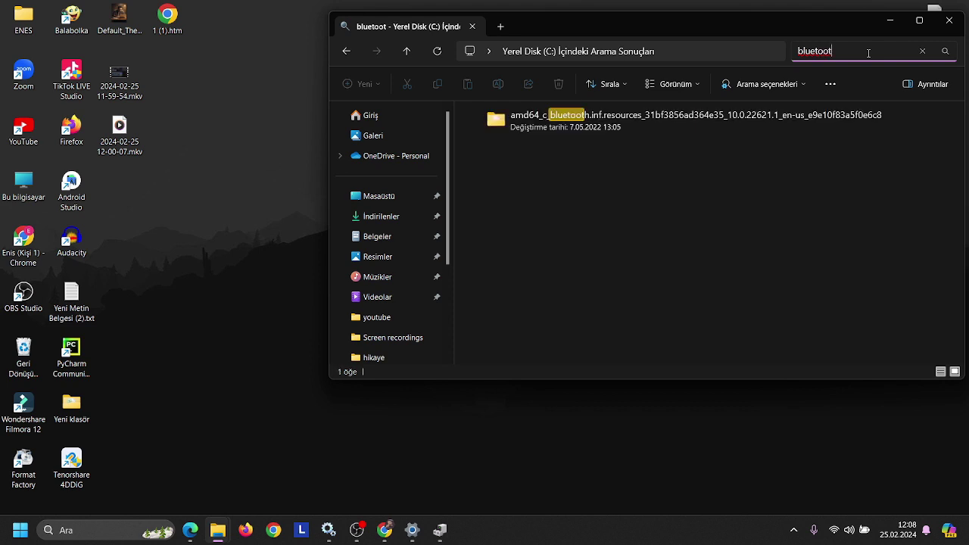
text(h)
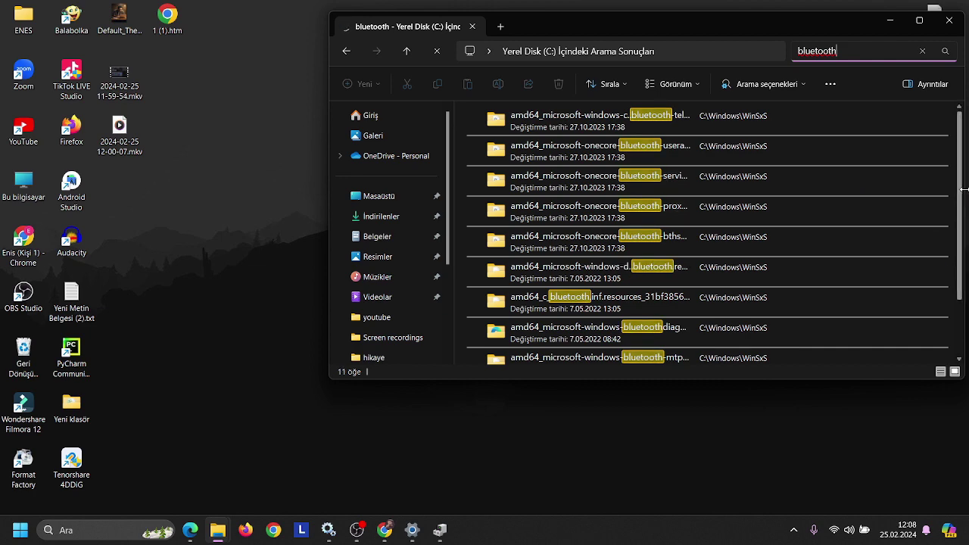
Look through the drive's bluetooth search results and close both open folder windows.
scroll(960, 165, down, 2)
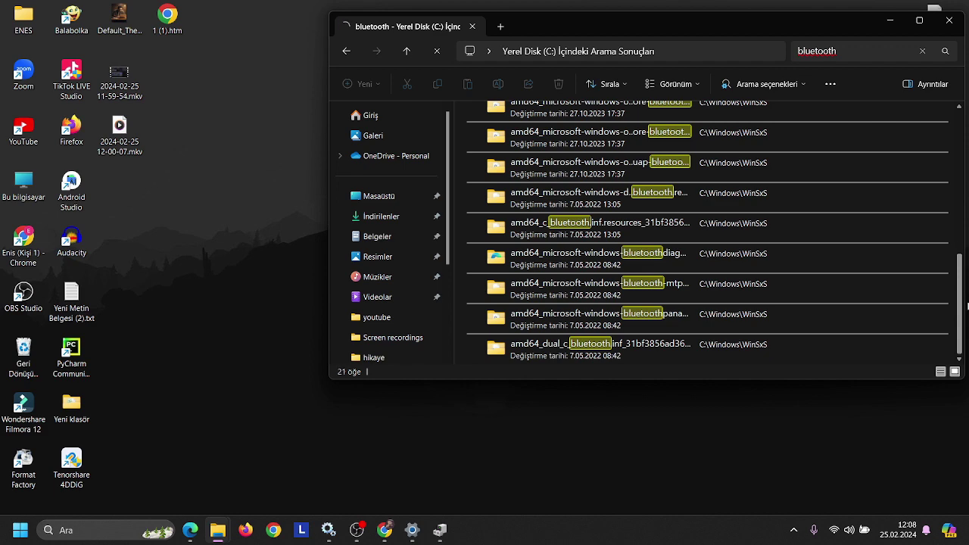
scroll(960, 302, up, 5)
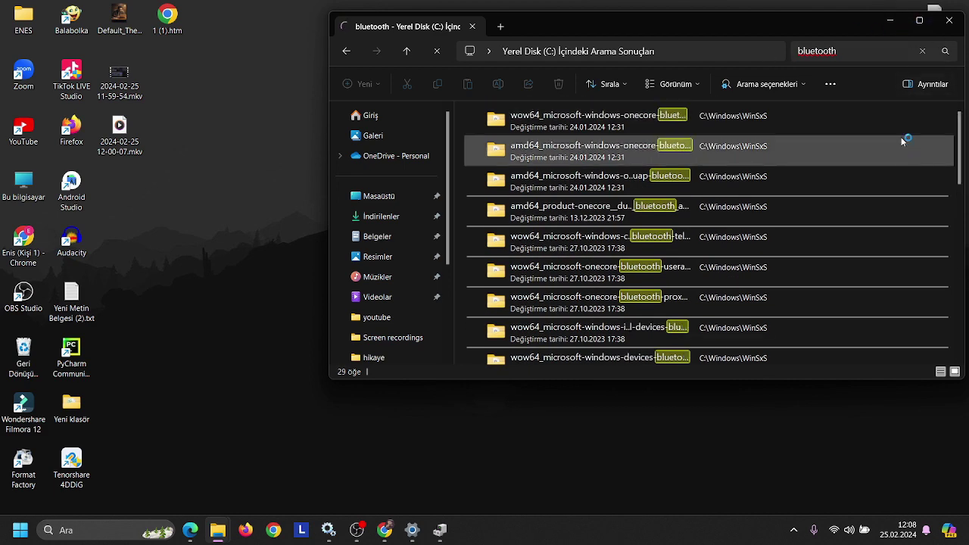
drag(956, 158, 946, 328)
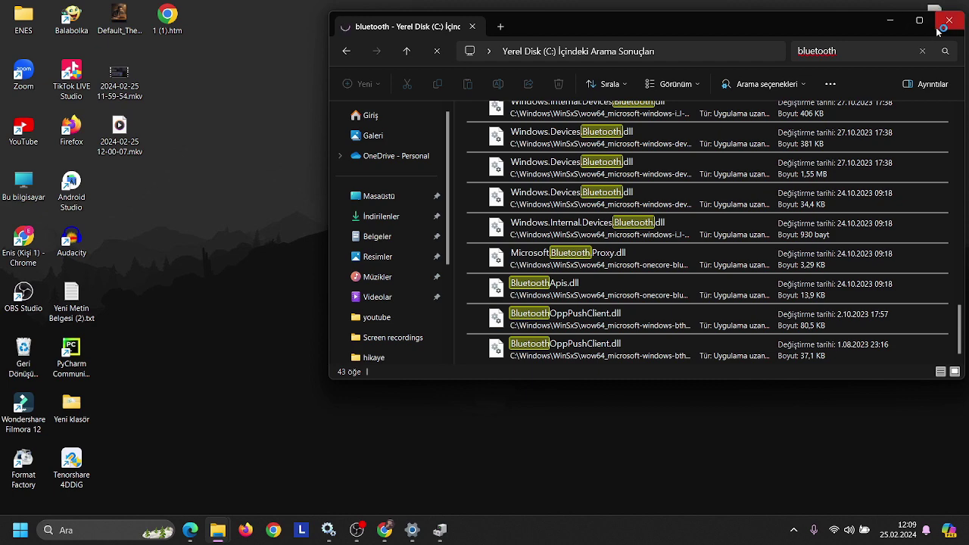
click(942, 24)
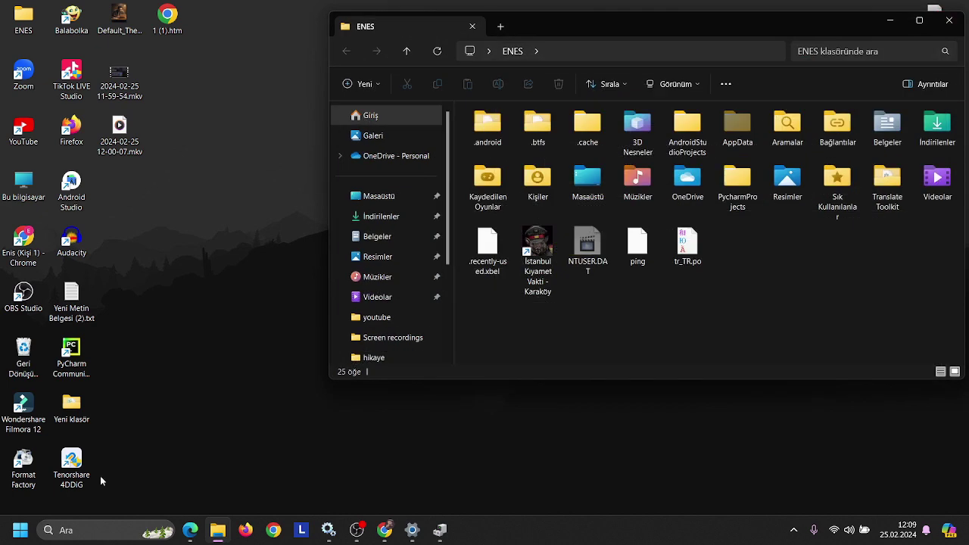
click(948, 20)
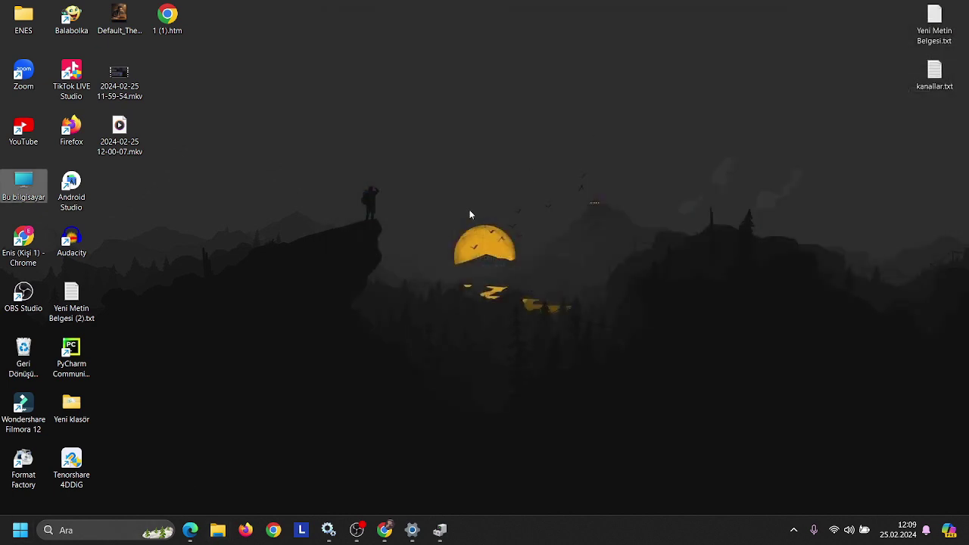
Find and open Çalıştır, and run %temp% to open the Temp folder.
click(78, 524)
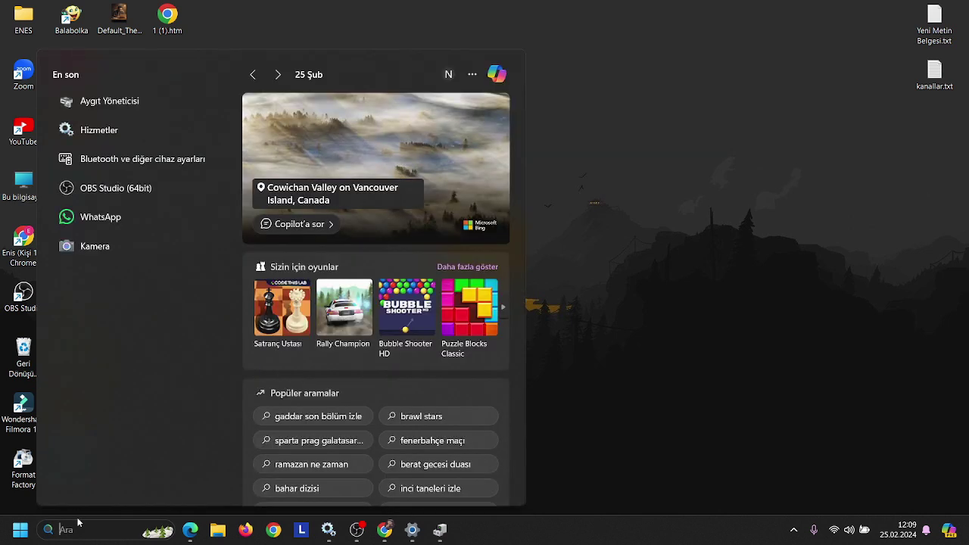
text(çalıştır)
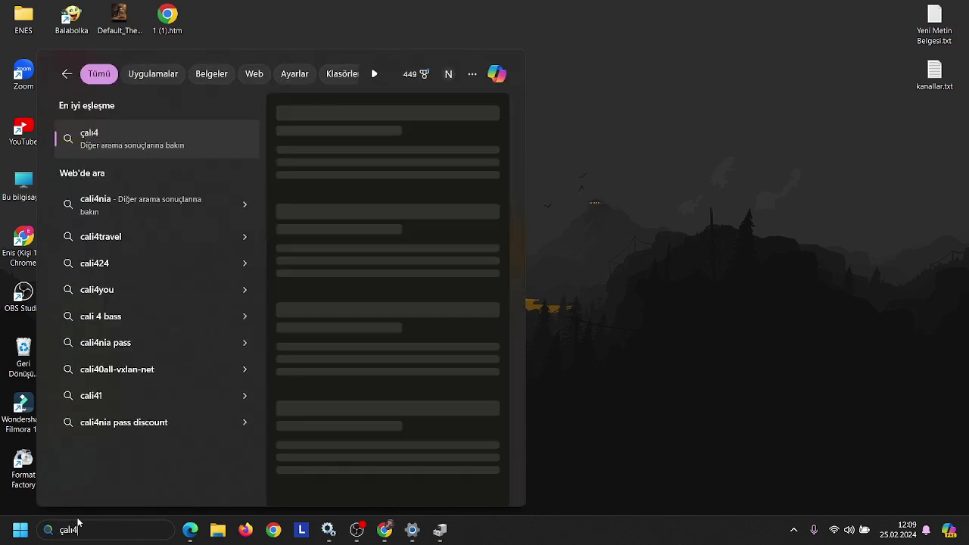
key(Return)
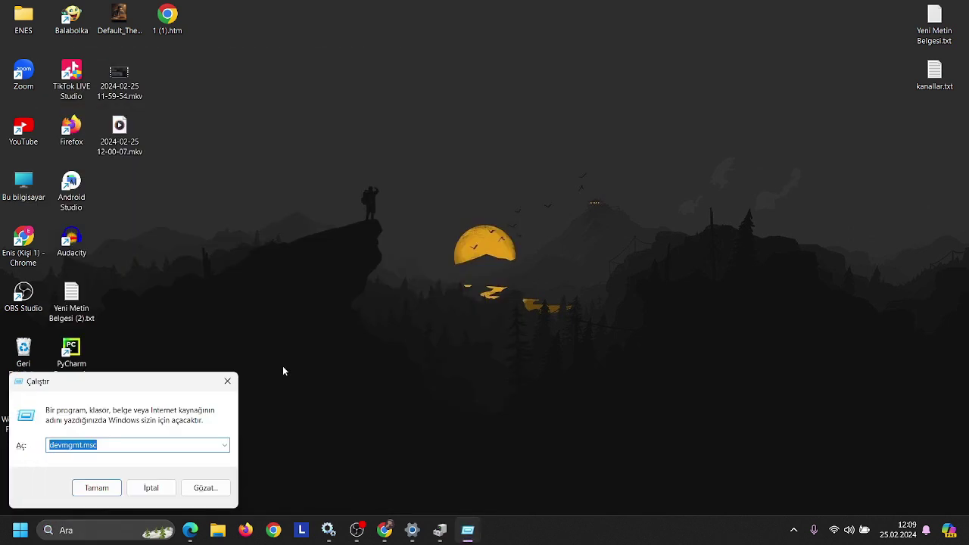
key(BackSpace)
key(alt+Down)
key(Escape)
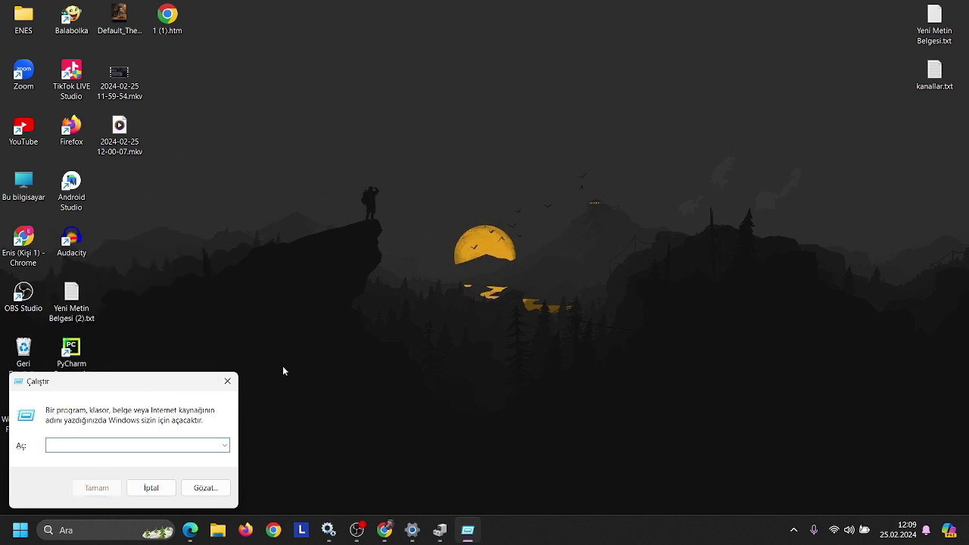
text(%)
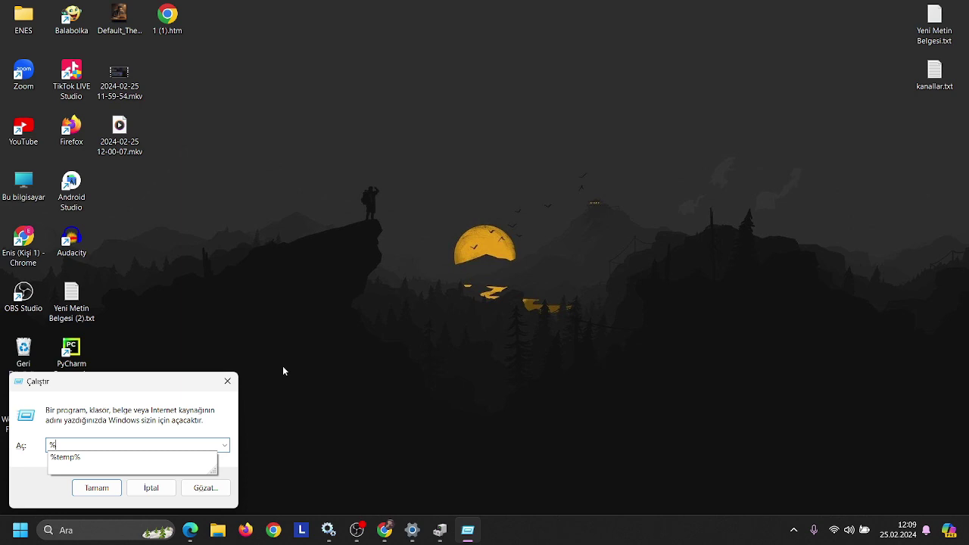
click(91, 457)
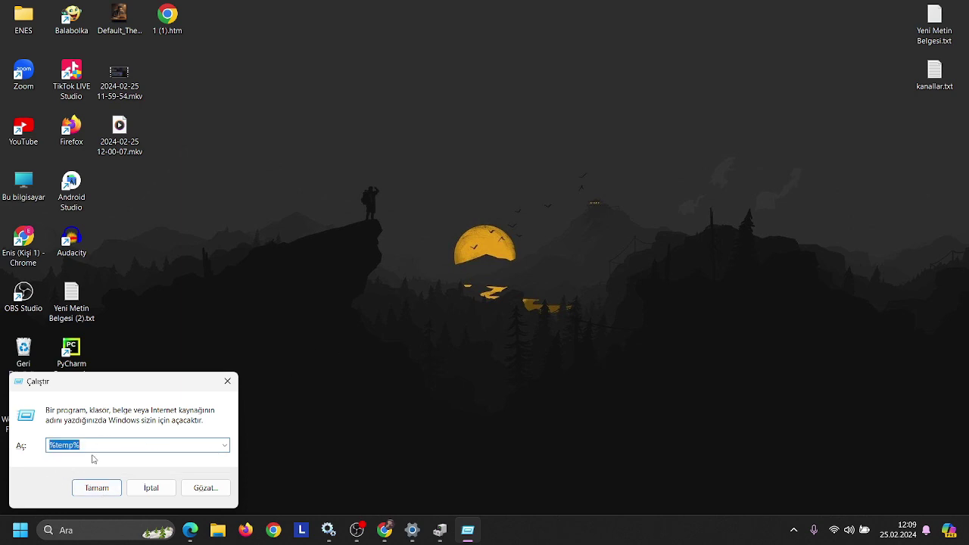
click(103, 489)
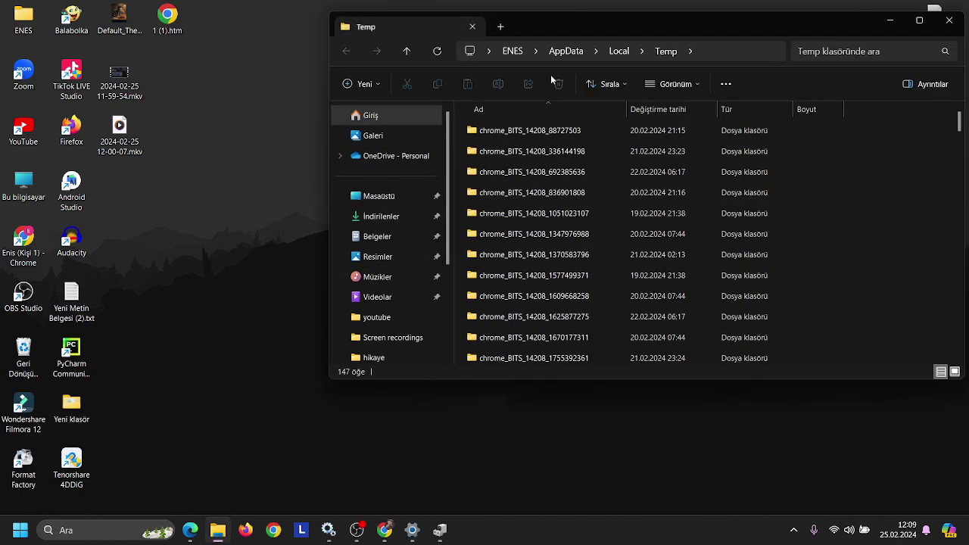
Delete all items in the Temp folder with administrator permission, cancel at the file in use by Google Chrome, and close the folder.
click(515, 151)
key(ctrl+a)
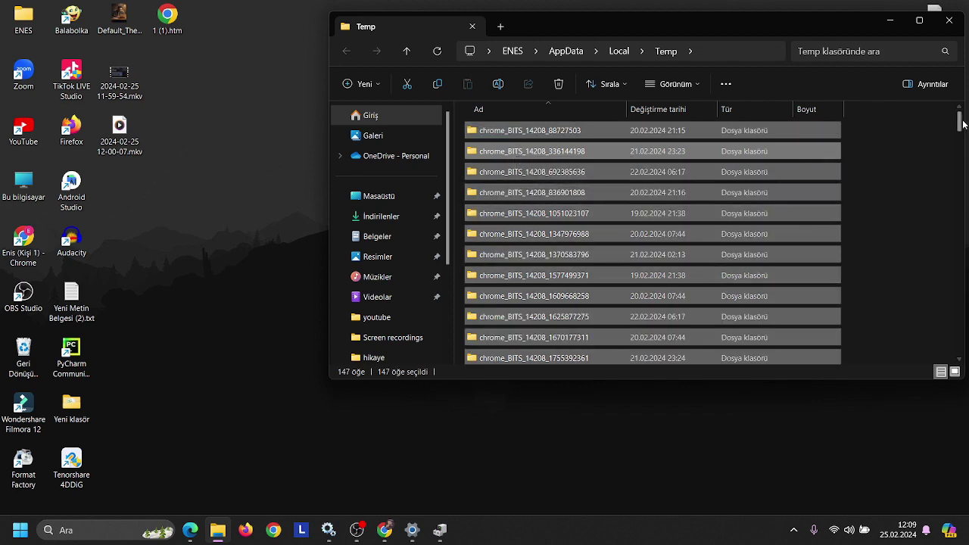
key(Delete)
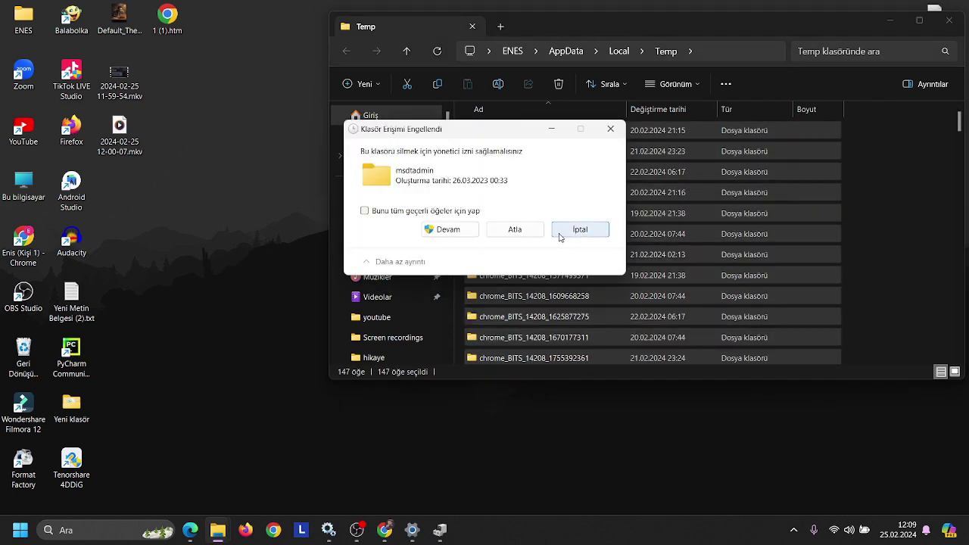
click(450, 230)
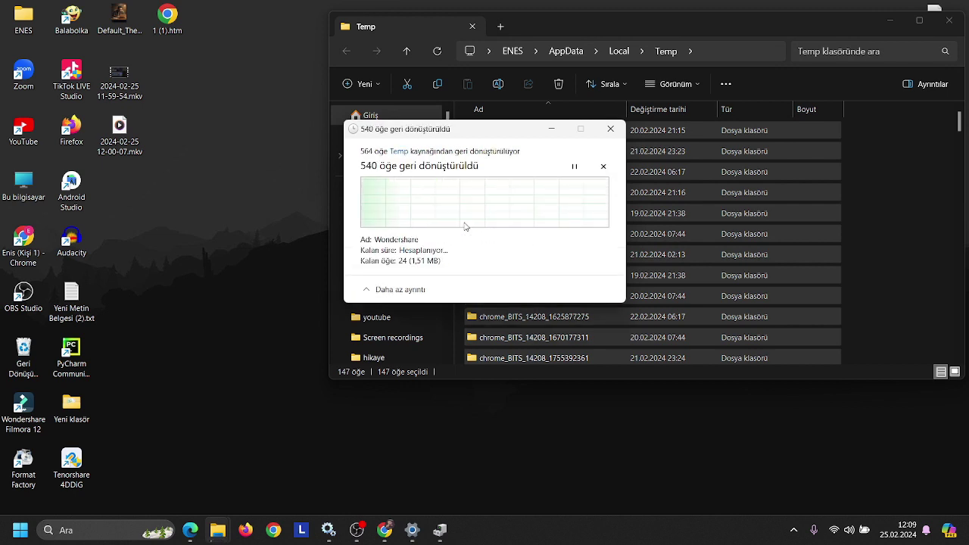
click(514, 260)
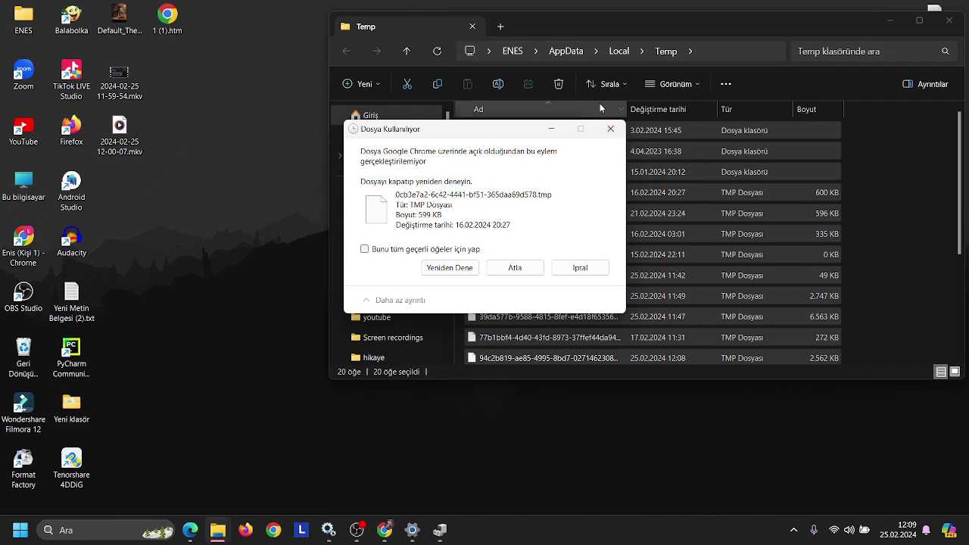
click(610, 129)
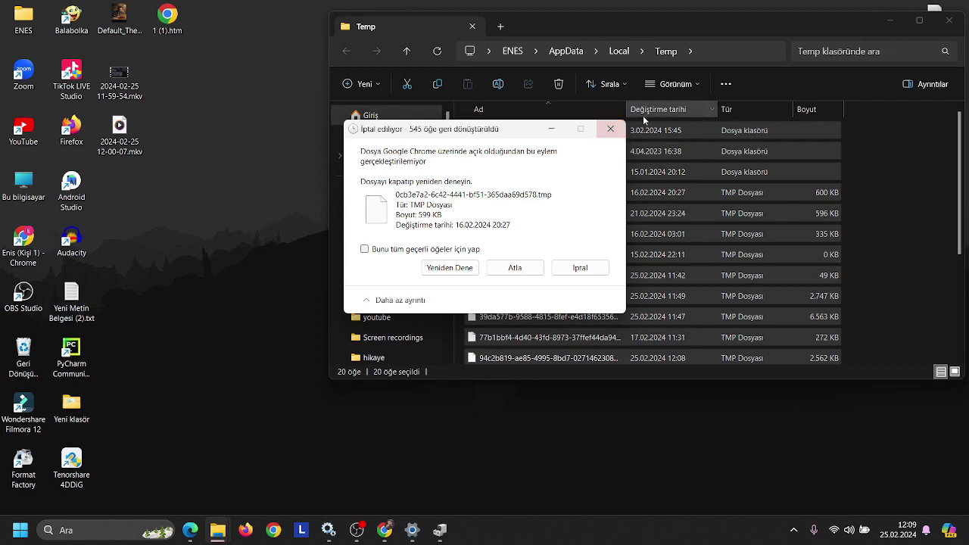
click(949, 20)
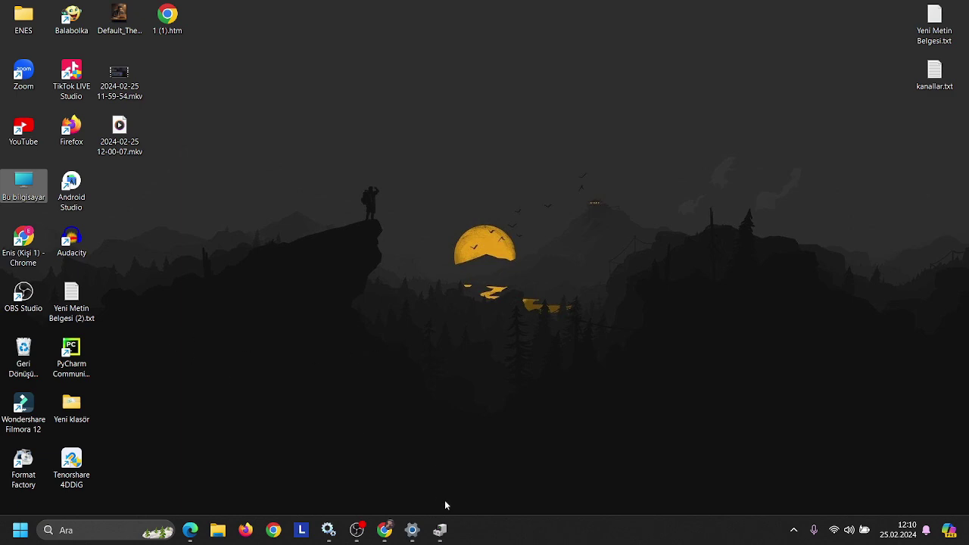
Switch to Chrome and search Google for bluetooth cihazı.
click(385, 530)
click(346, 36)
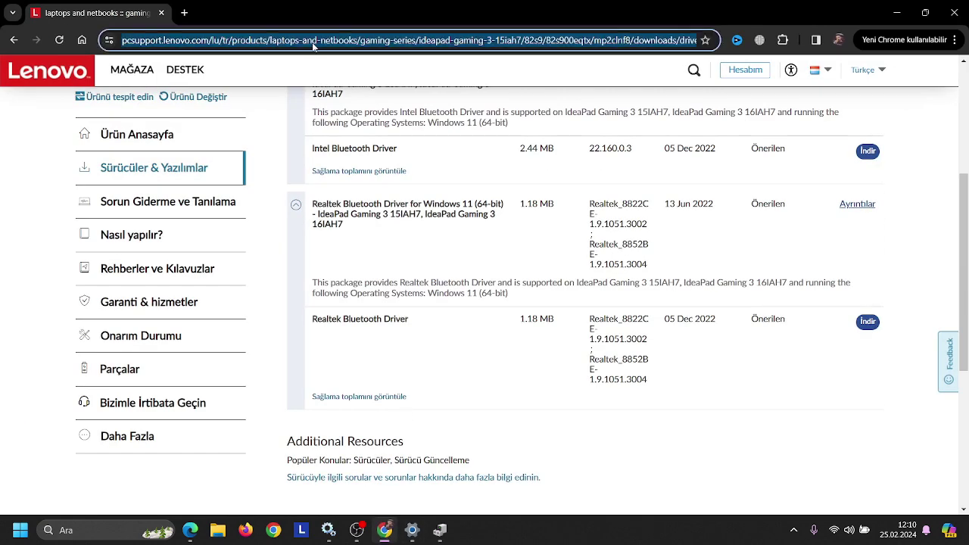
text(blue)
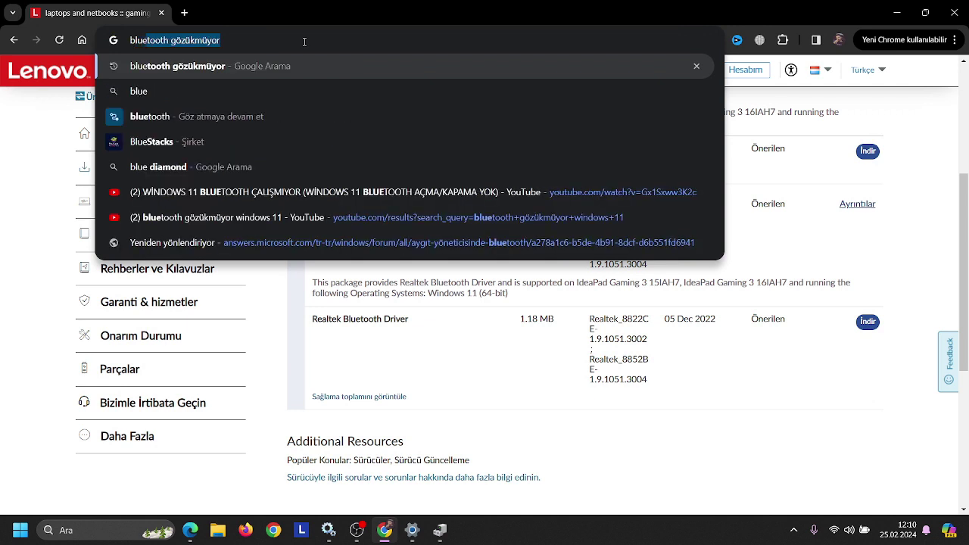
key(BackSpace)
key(BackSpace)
key(BackSpace)
key(BackSpace)
key(BackSpace)
key(BackSpace)
key(BackSpace)
key(BackSpace)
key(BackSpace)
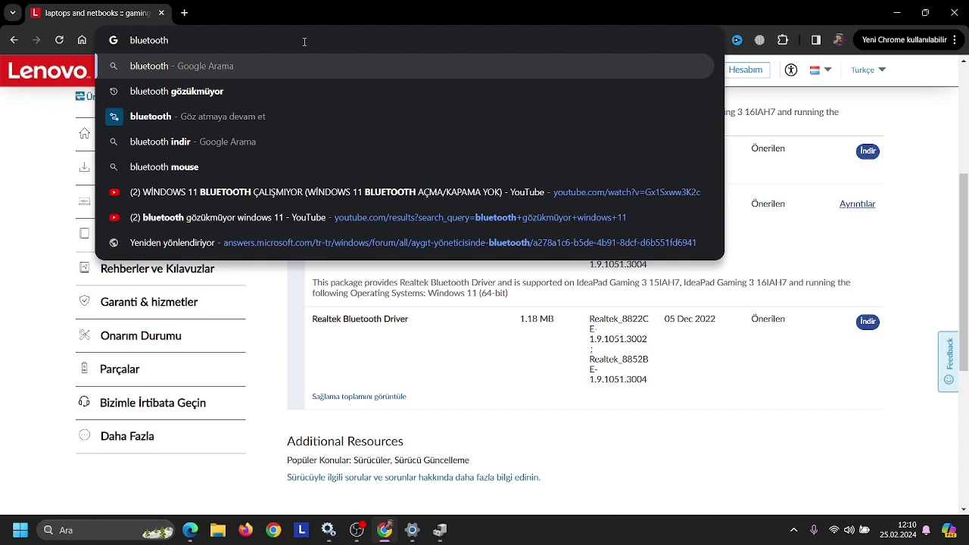
text(cih)
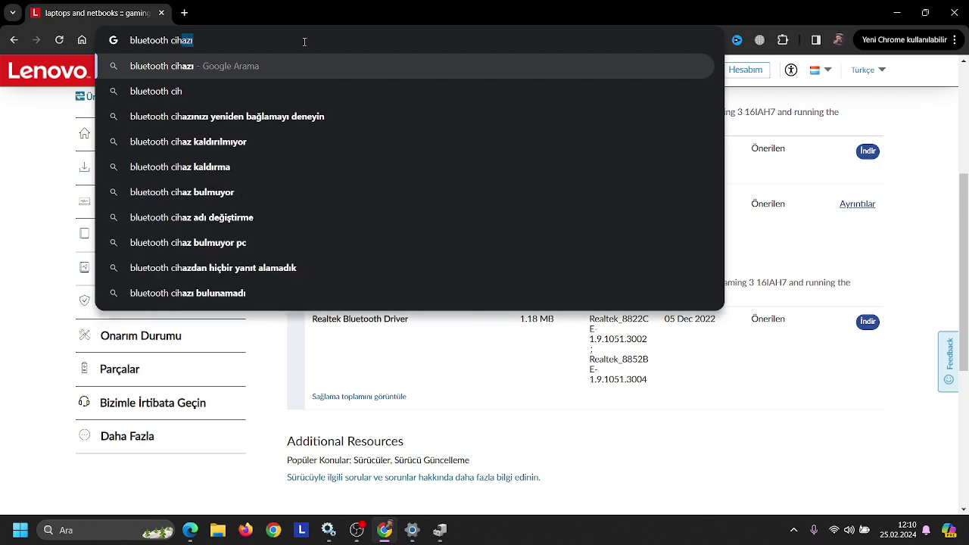
key(Return)
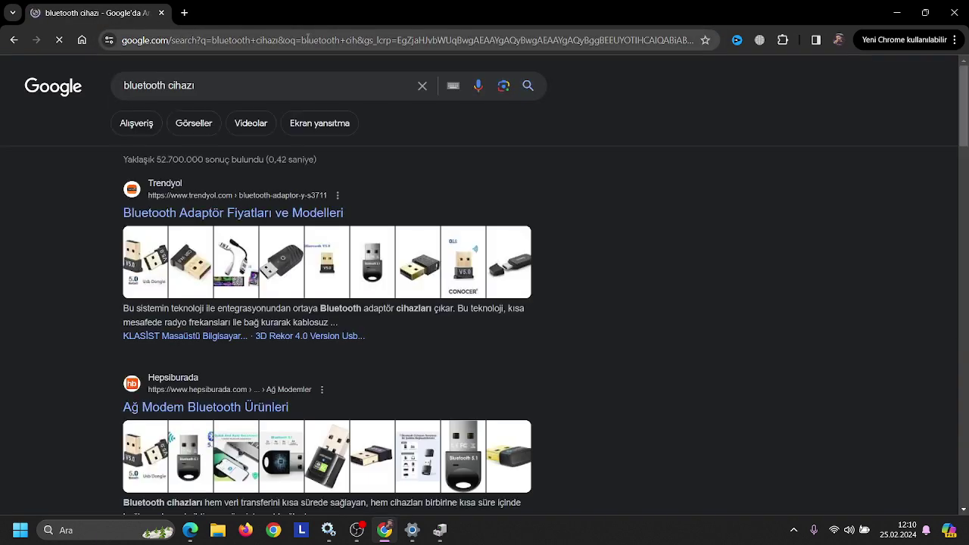
Open Trendyol's Bluetooth Adaptör Fiyatları ve Modelleri result and examine the USB Bluetooth adapters on offer.
click(207, 213)
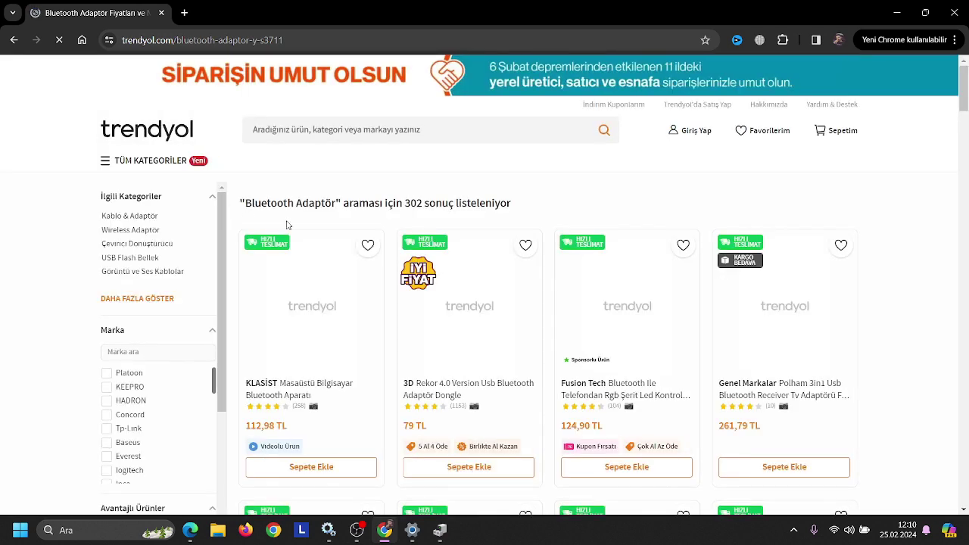
scroll(318, 295, down, 2)
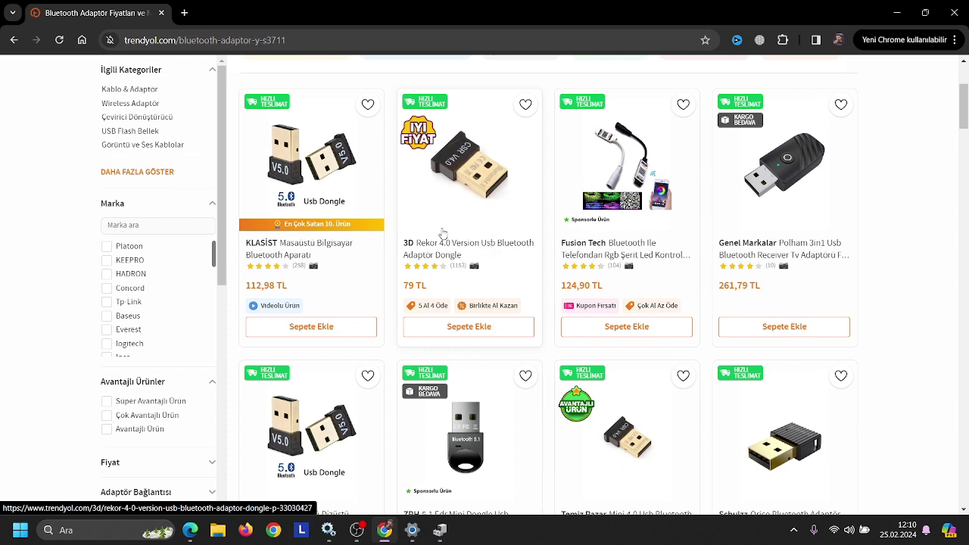
scroll(445, 239, down, 3)
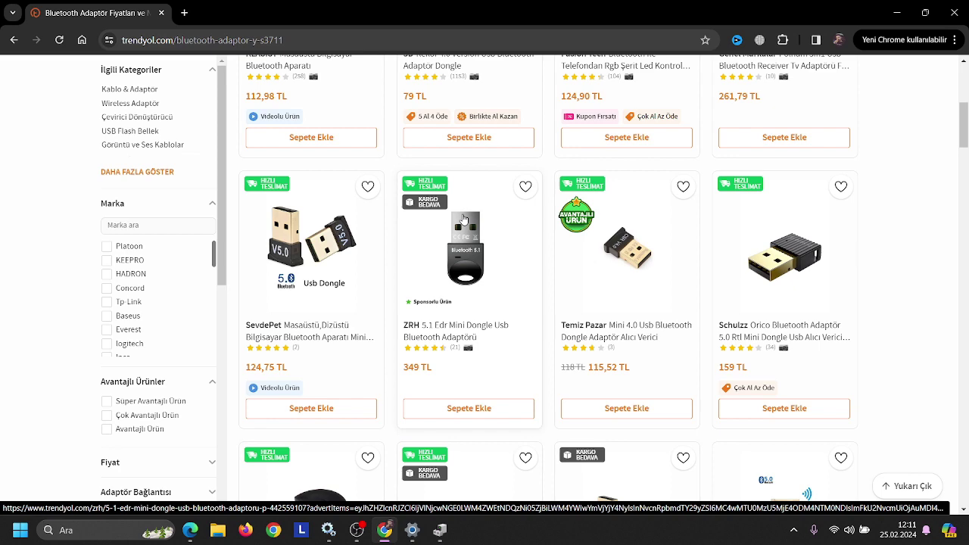
click(356, 529)
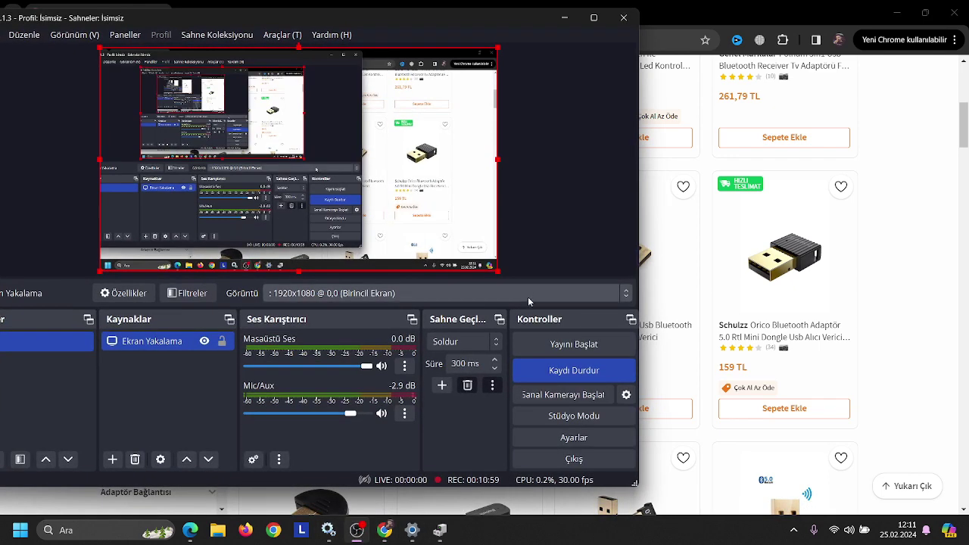